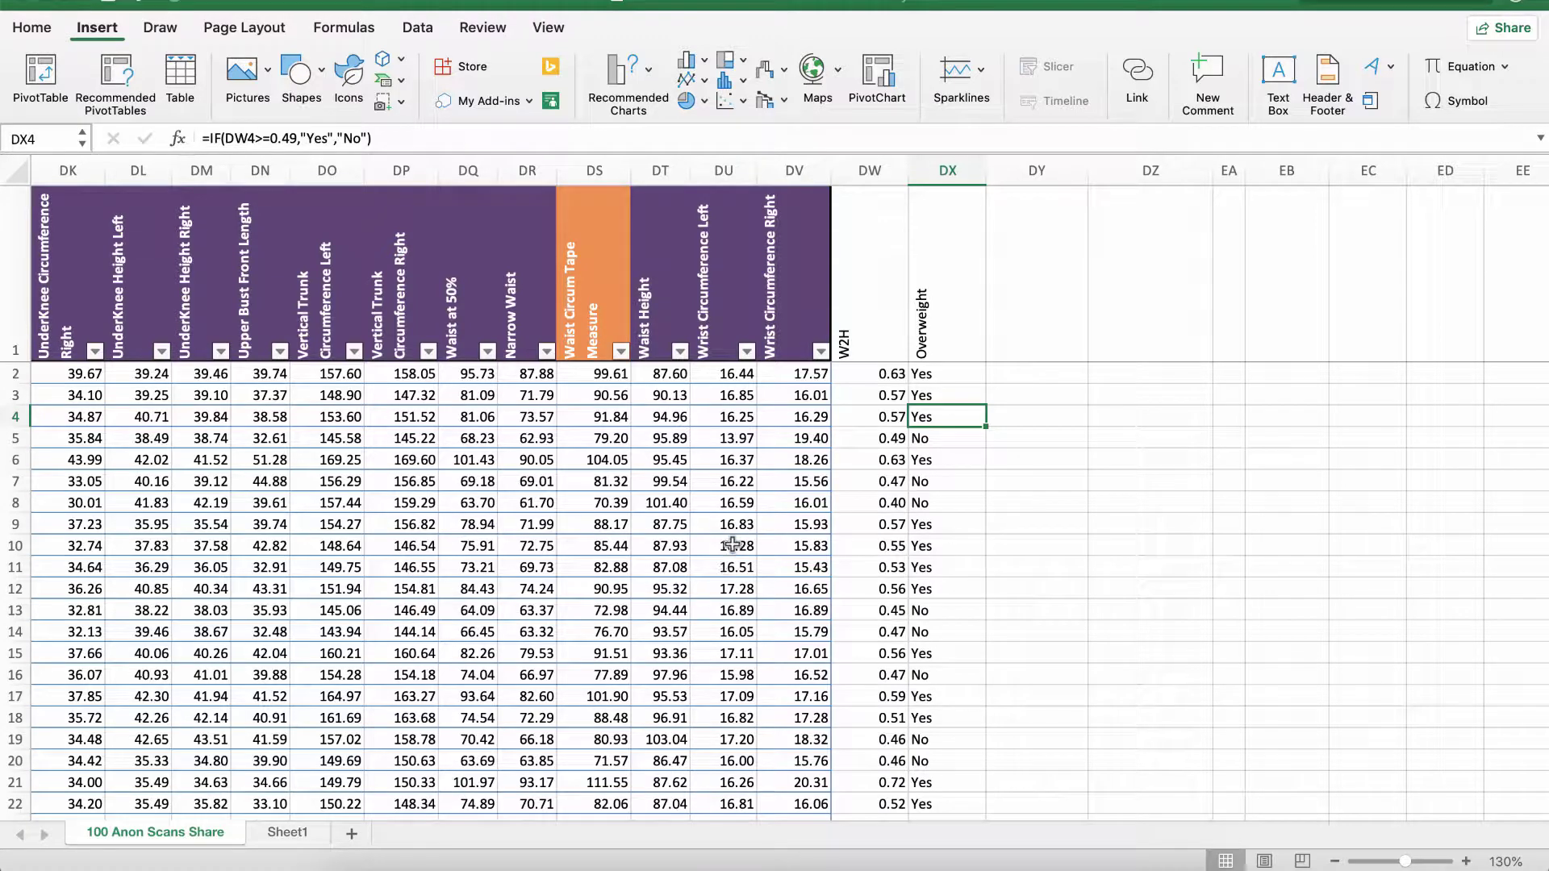
Step: Inspect the Overweight IF formula and Ethnicity entries, then view the Sheet1 ethnicity summary
{"action": "left_click", "coordinate": [958, 377]}
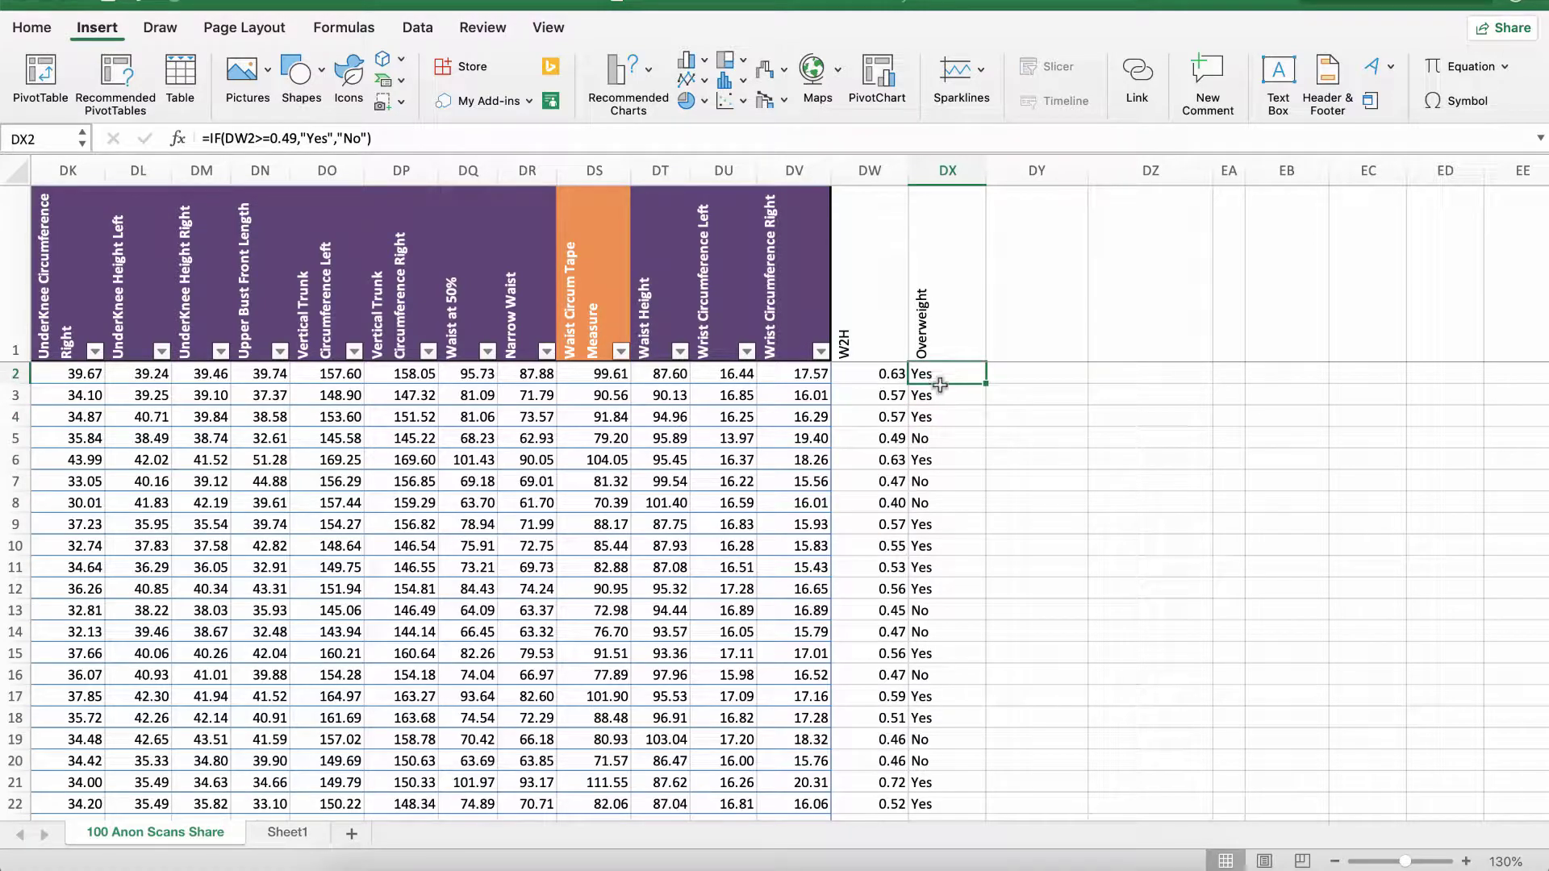
{"action": "left_click_drag", "start_coordinate": [1273, 809], "coordinate": [97, 815]}
{"action": "left_click", "coordinate": [177, 376]}
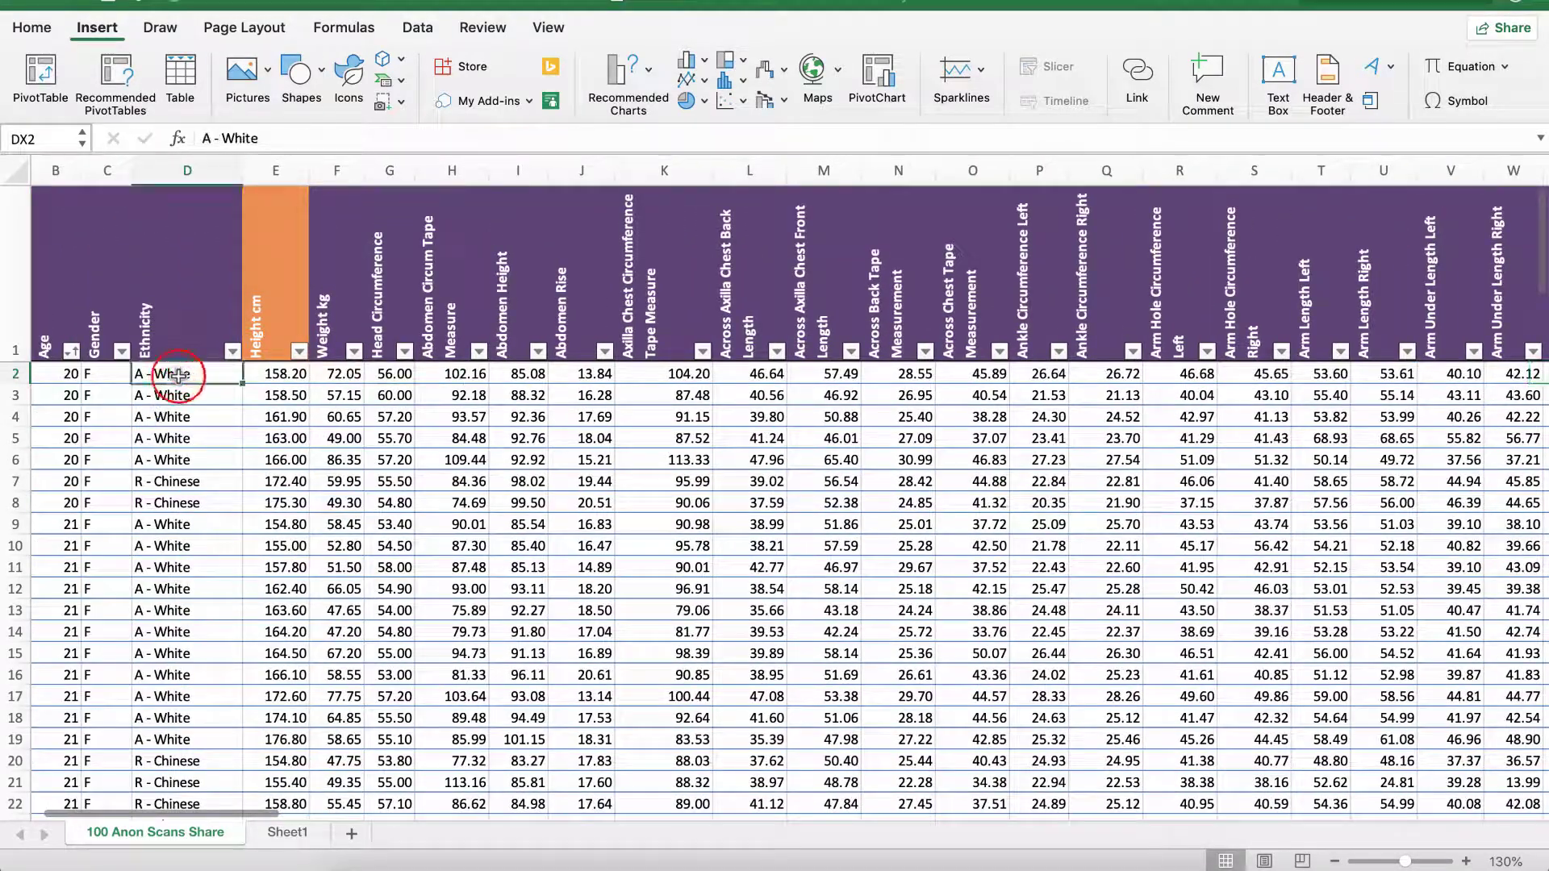
{"action": "left_click", "coordinate": [173, 481]}
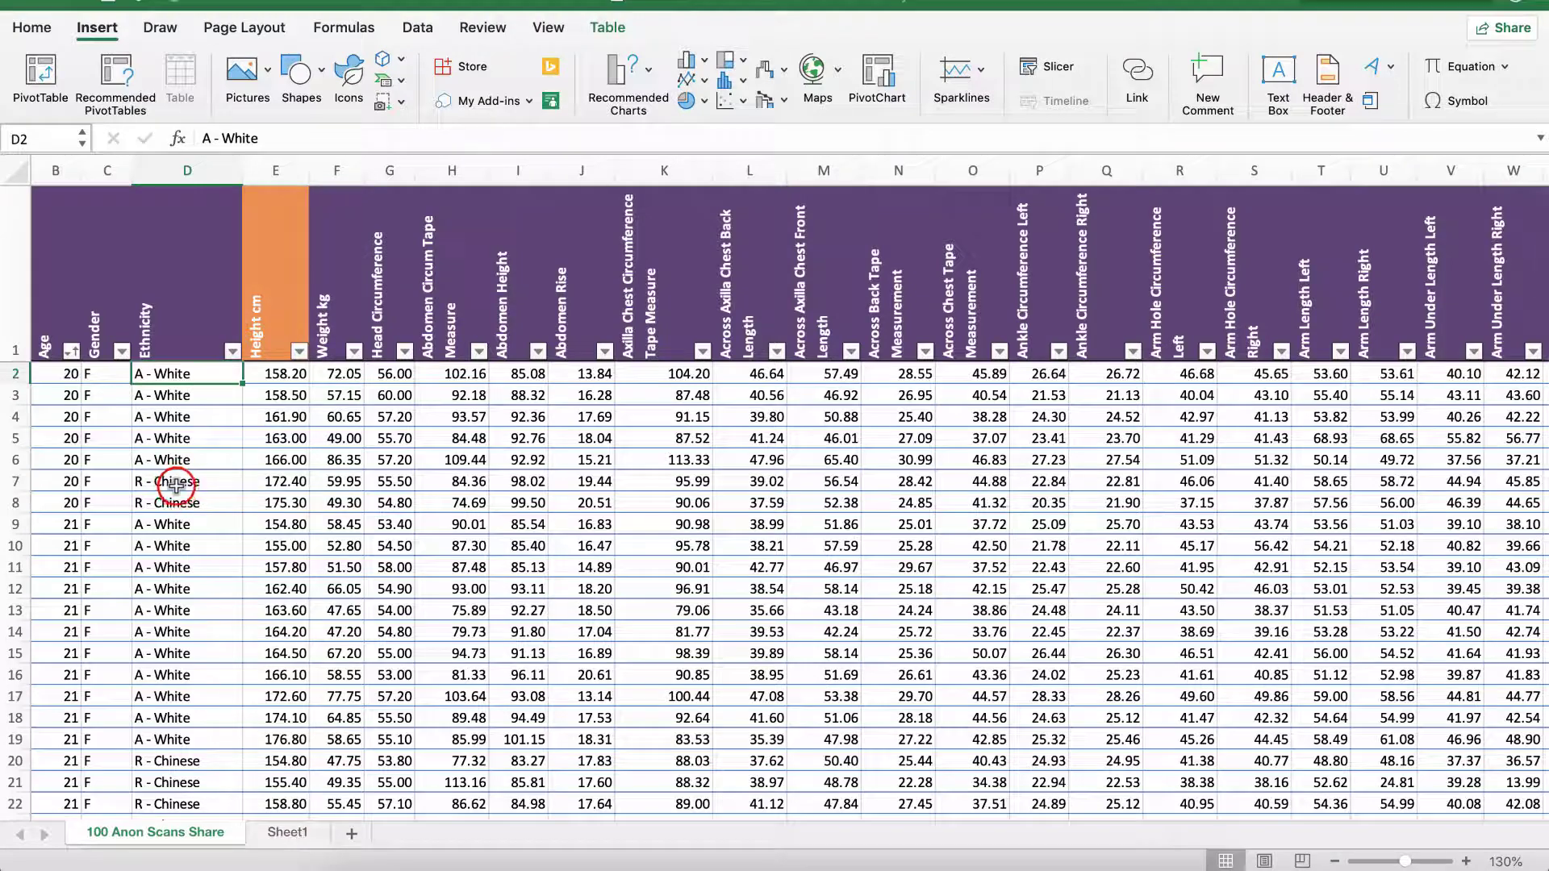
{"action": "left_click", "coordinate": [207, 813]}
{"action": "scroll", "coordinate": [1422, 812], "scroll_direction": "right", "scroll_amount": 10}
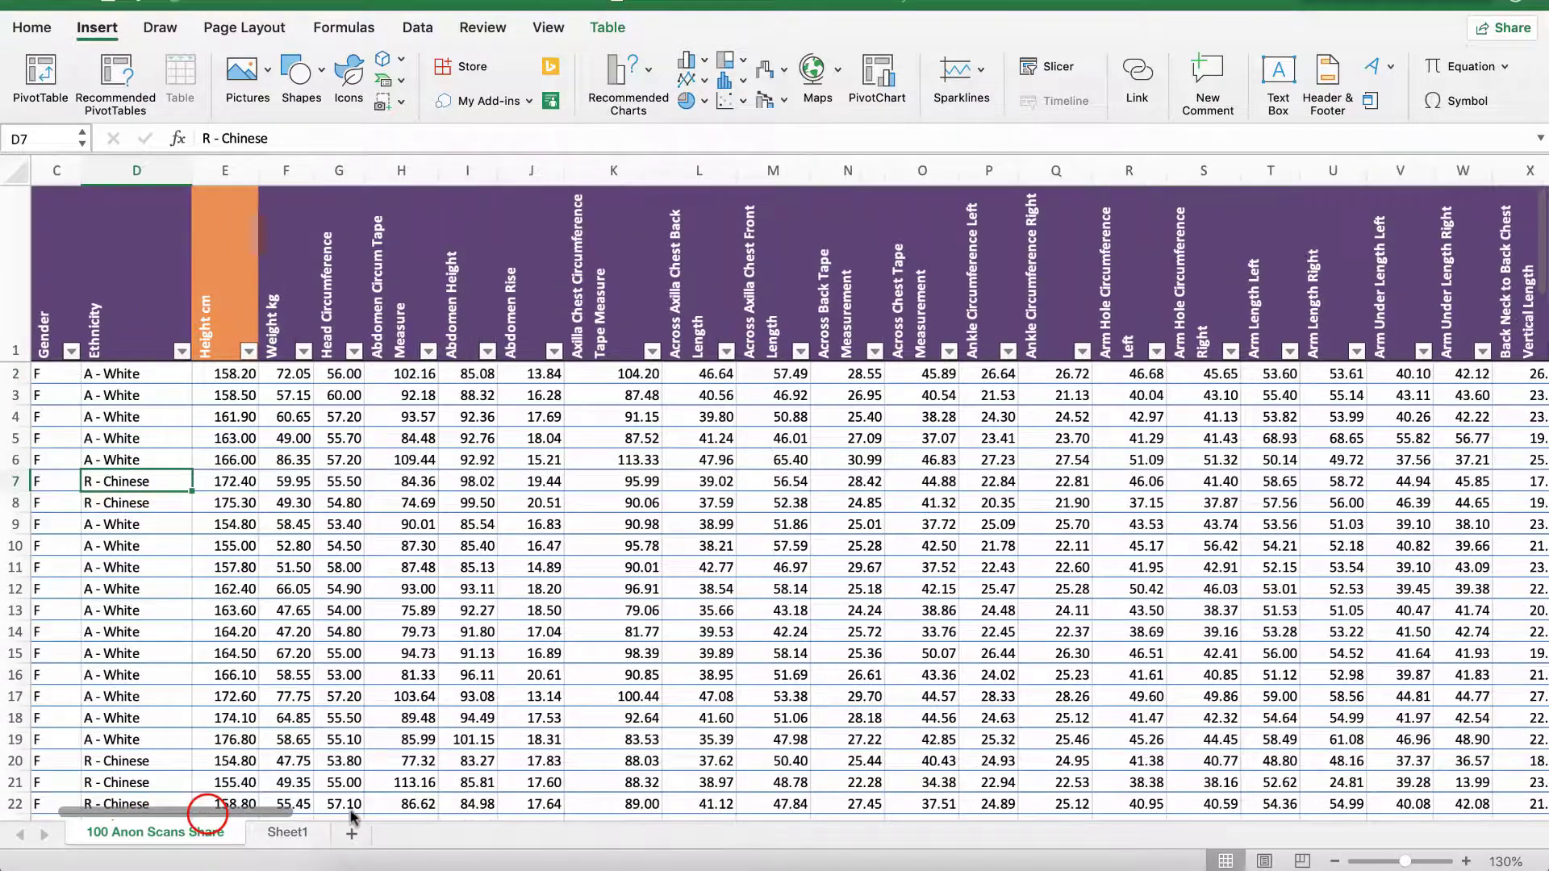
{"action": "scroll", "coordinate": [1382, 815], "scroll_direction": "right", "scroll_amount": 20}
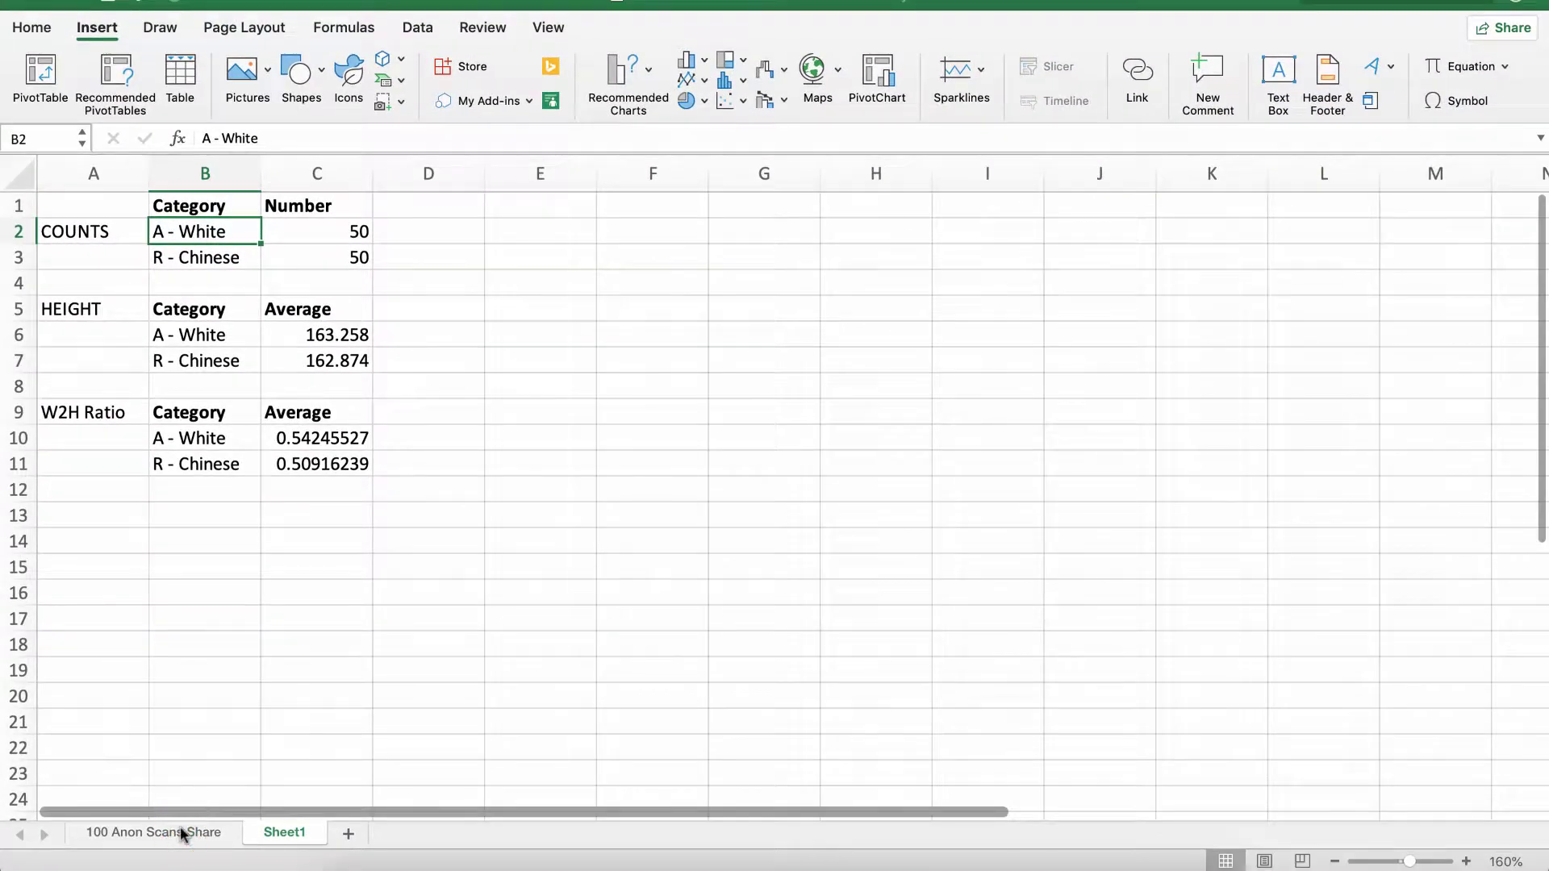
Step: Back on 100 Anon Scans Share, check the Overweight results from DX2 down to row 101
{"action": "left_click", "coordinate": [183, 835]}
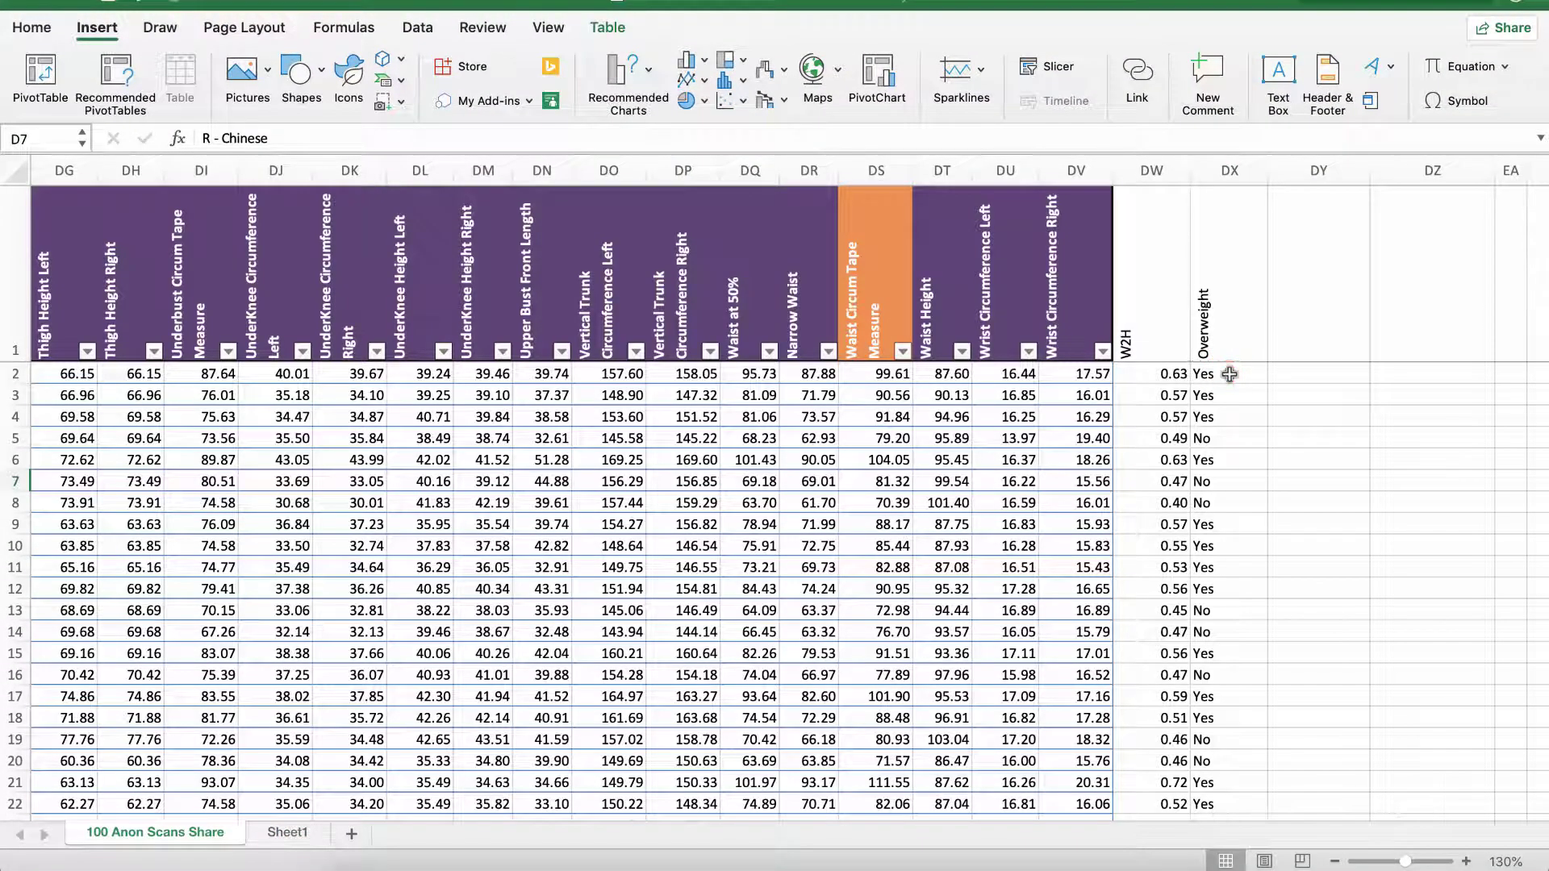
{"action": "left_click_drag", "start_coordinate": [1229, 374], "coordinate": [1230, 415]}
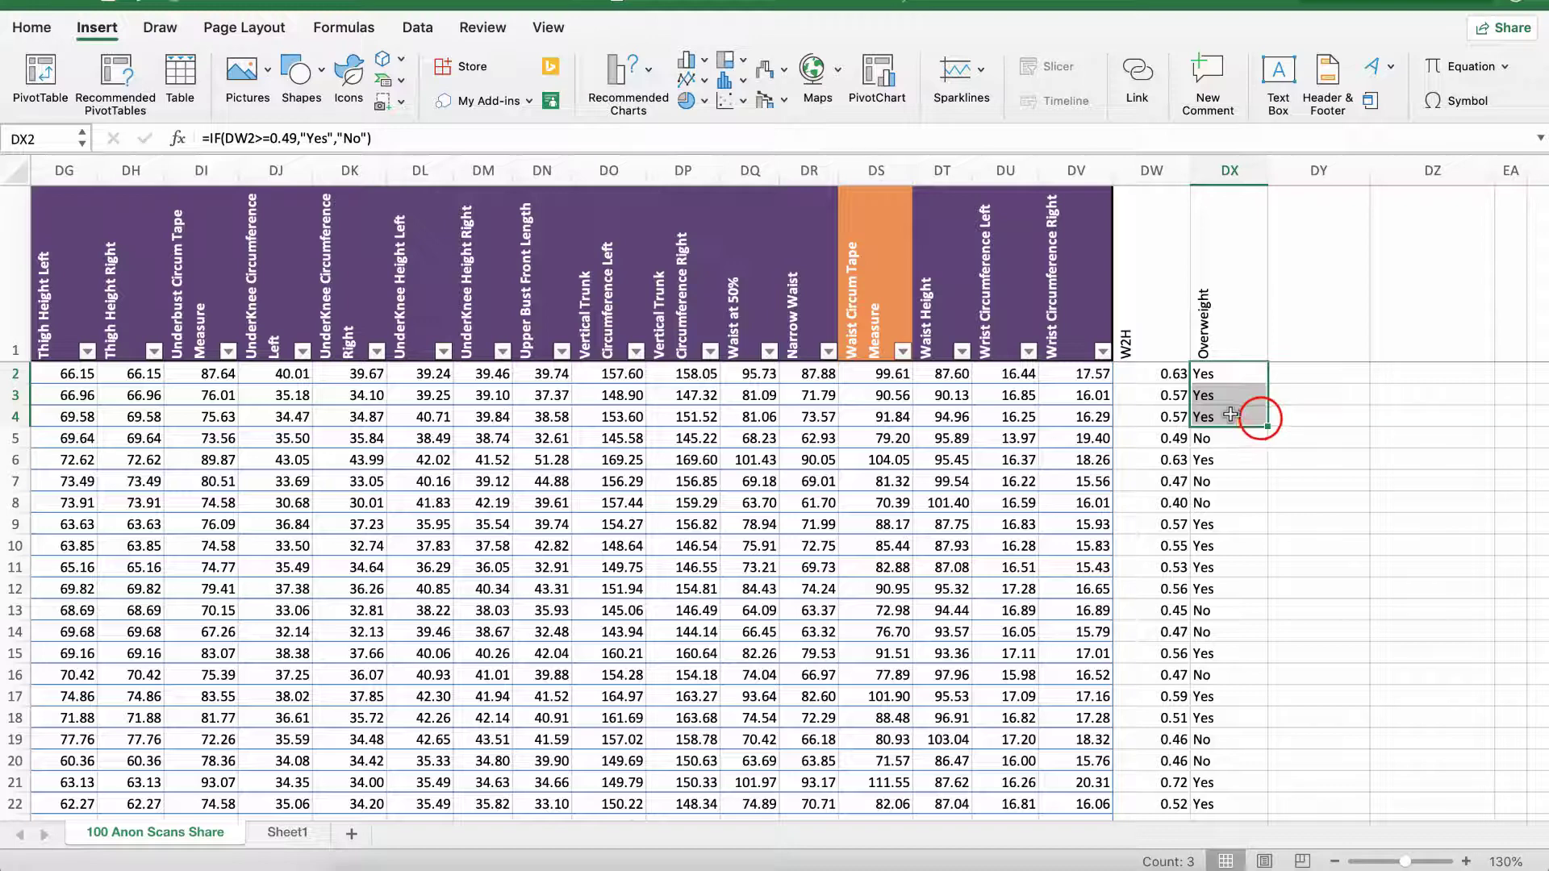
{"action": "left_click", "coordinate": [1260, 417]}
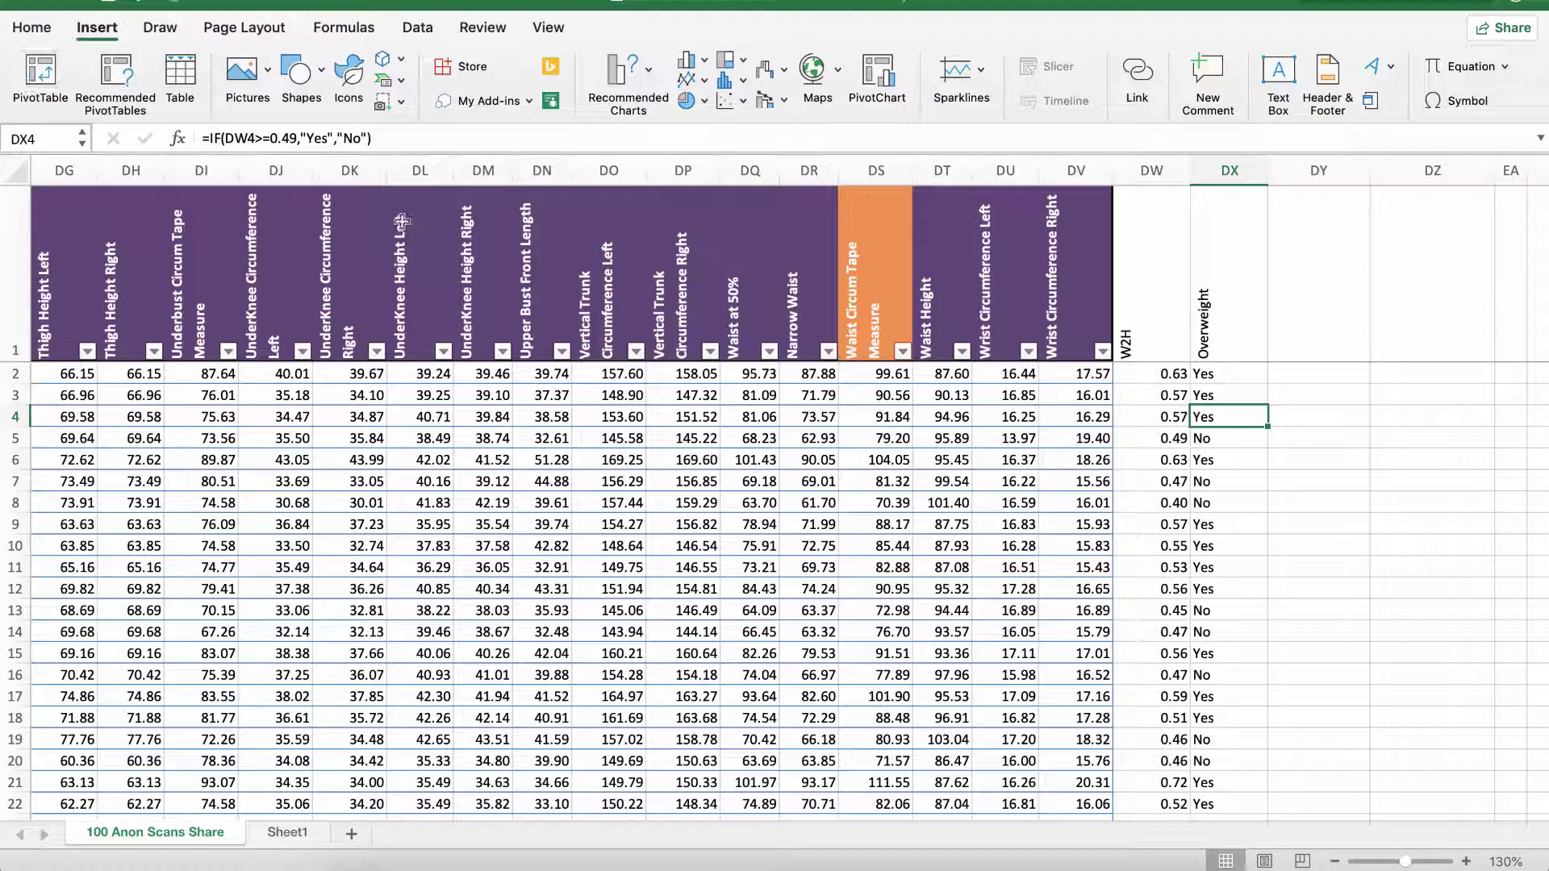
{"action": "scroll", "coordinate": [1162, 646], "scroll_direction": "down", "scroll_amount": 20}
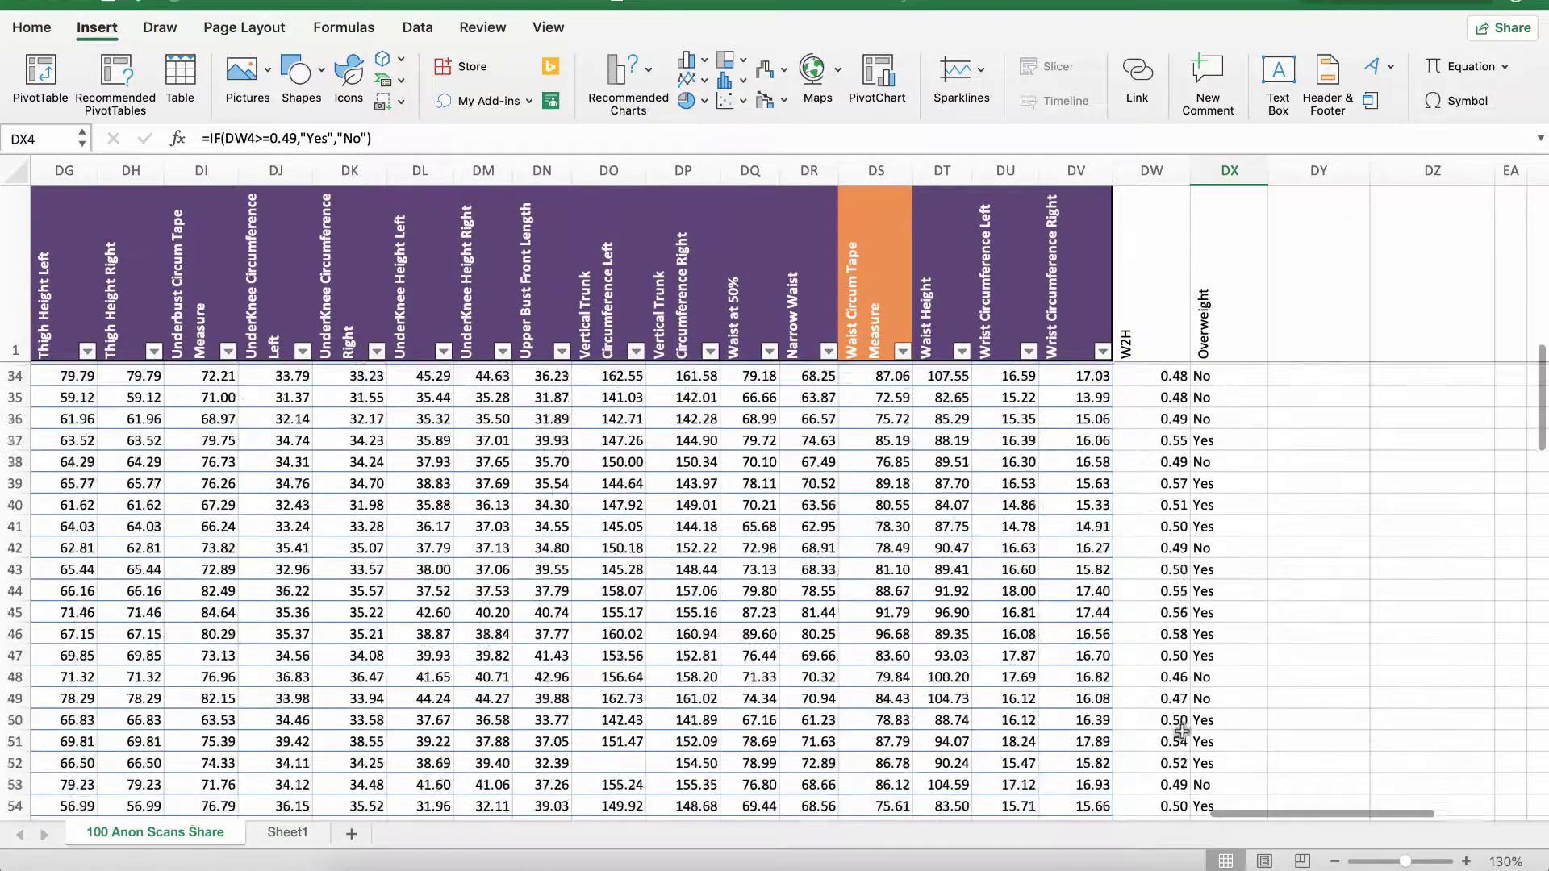
{"action": "scroll", "coordinate": [1186, 740], "scroll_direction": "down", "scroll_amount": 10}
{"action": "key", "text": "ctrl+Down"}
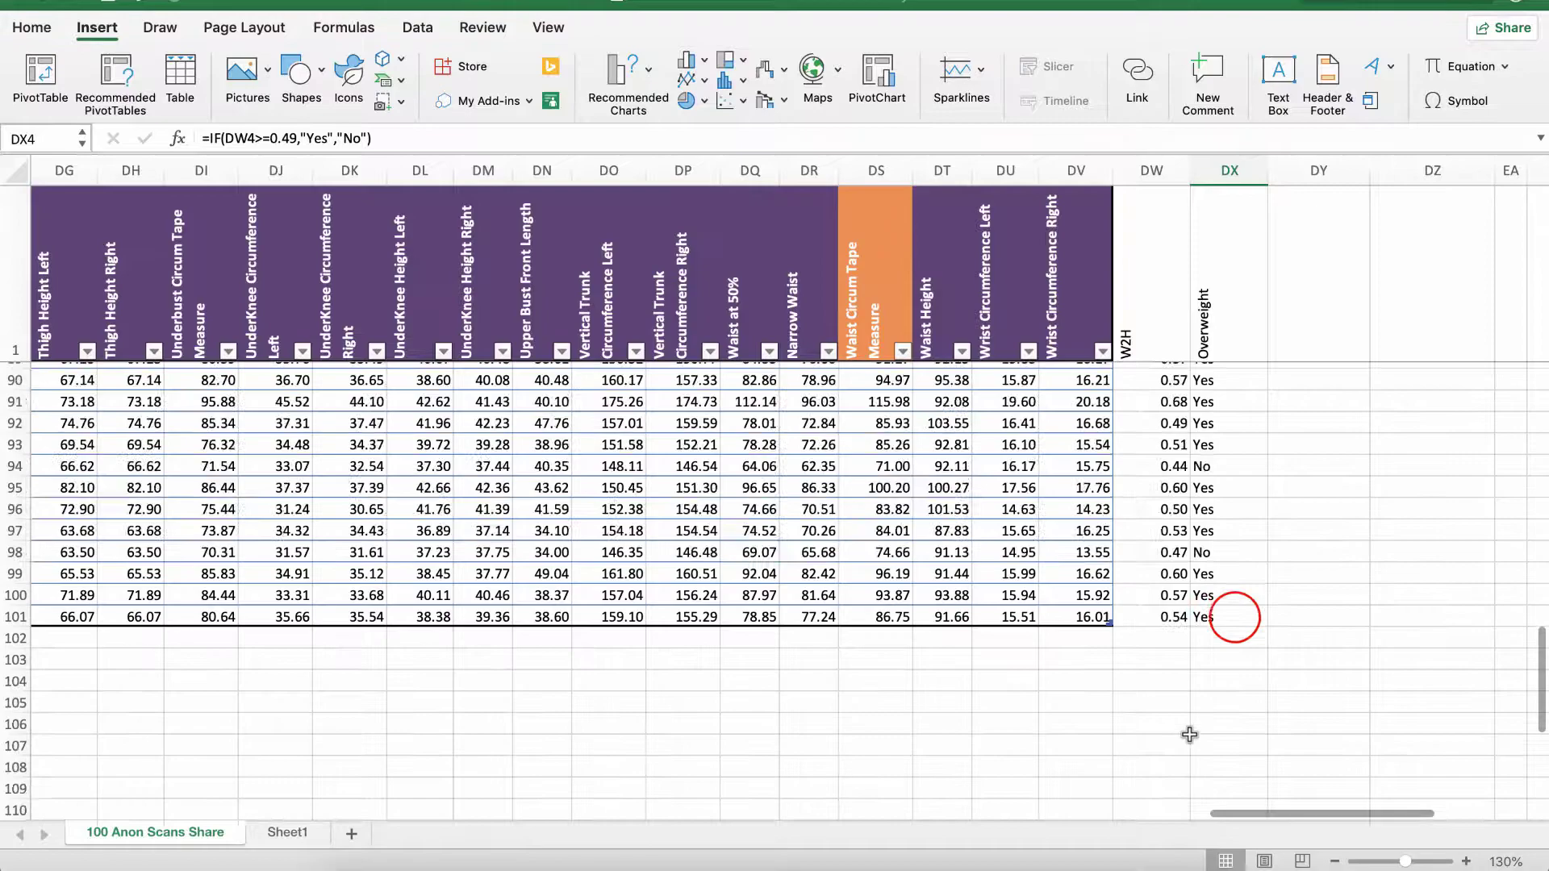
Step: Select the A1:DX101 scan data and insert a PivotTable on a new worksheet
{"action": "left_click_drag", "start_coordinate": [1010, 574], "coordinate": [32, 362]}
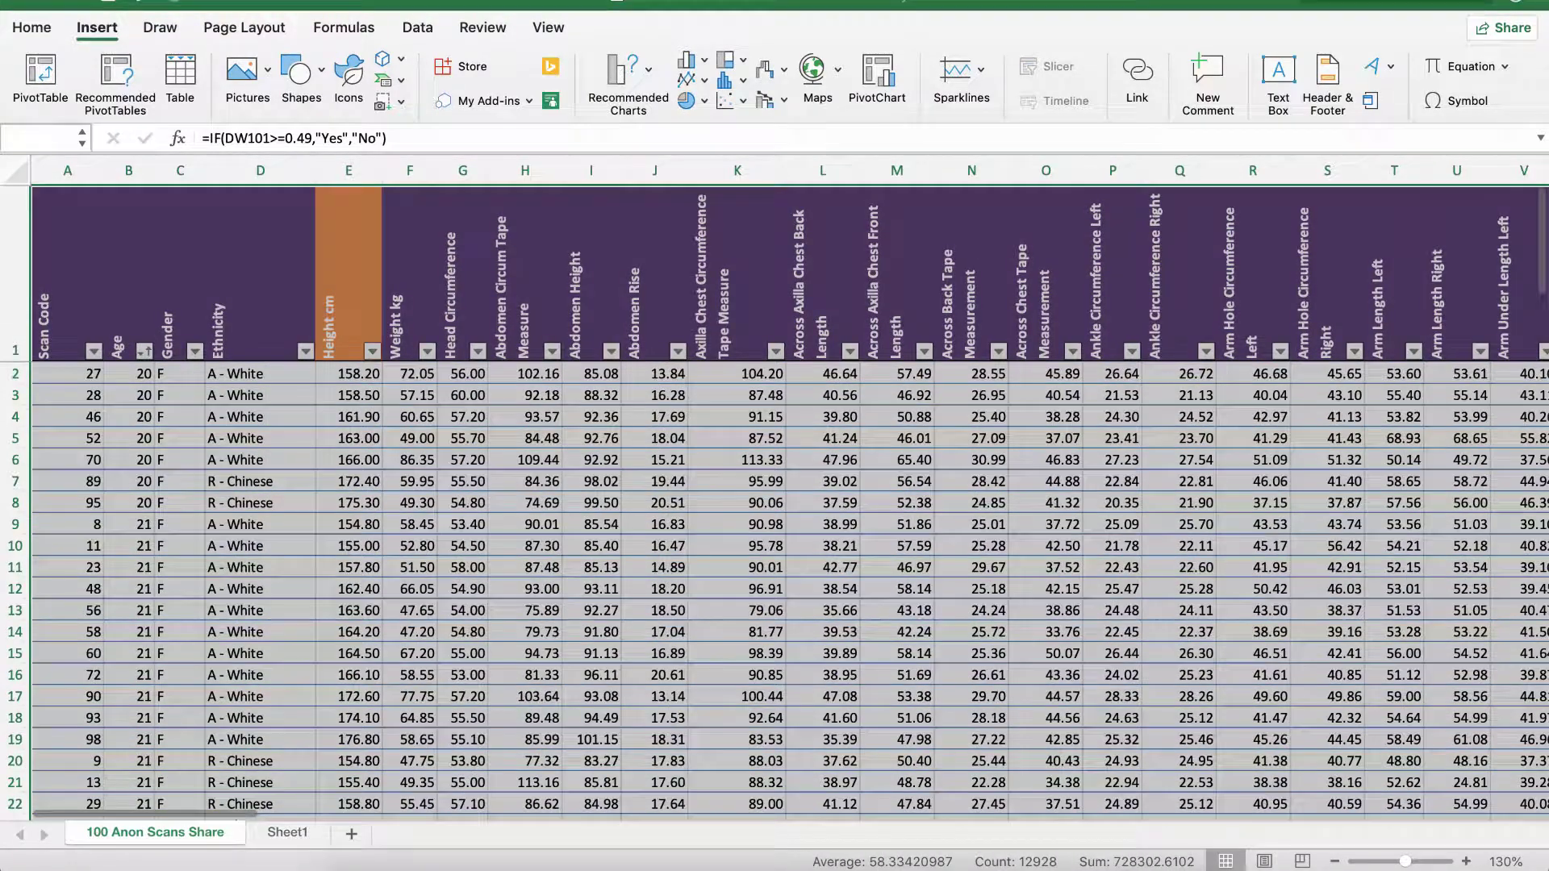
{"action": "left_click_drag", "start_coordinate": [116, 404], "coordinate": [62, 373]}
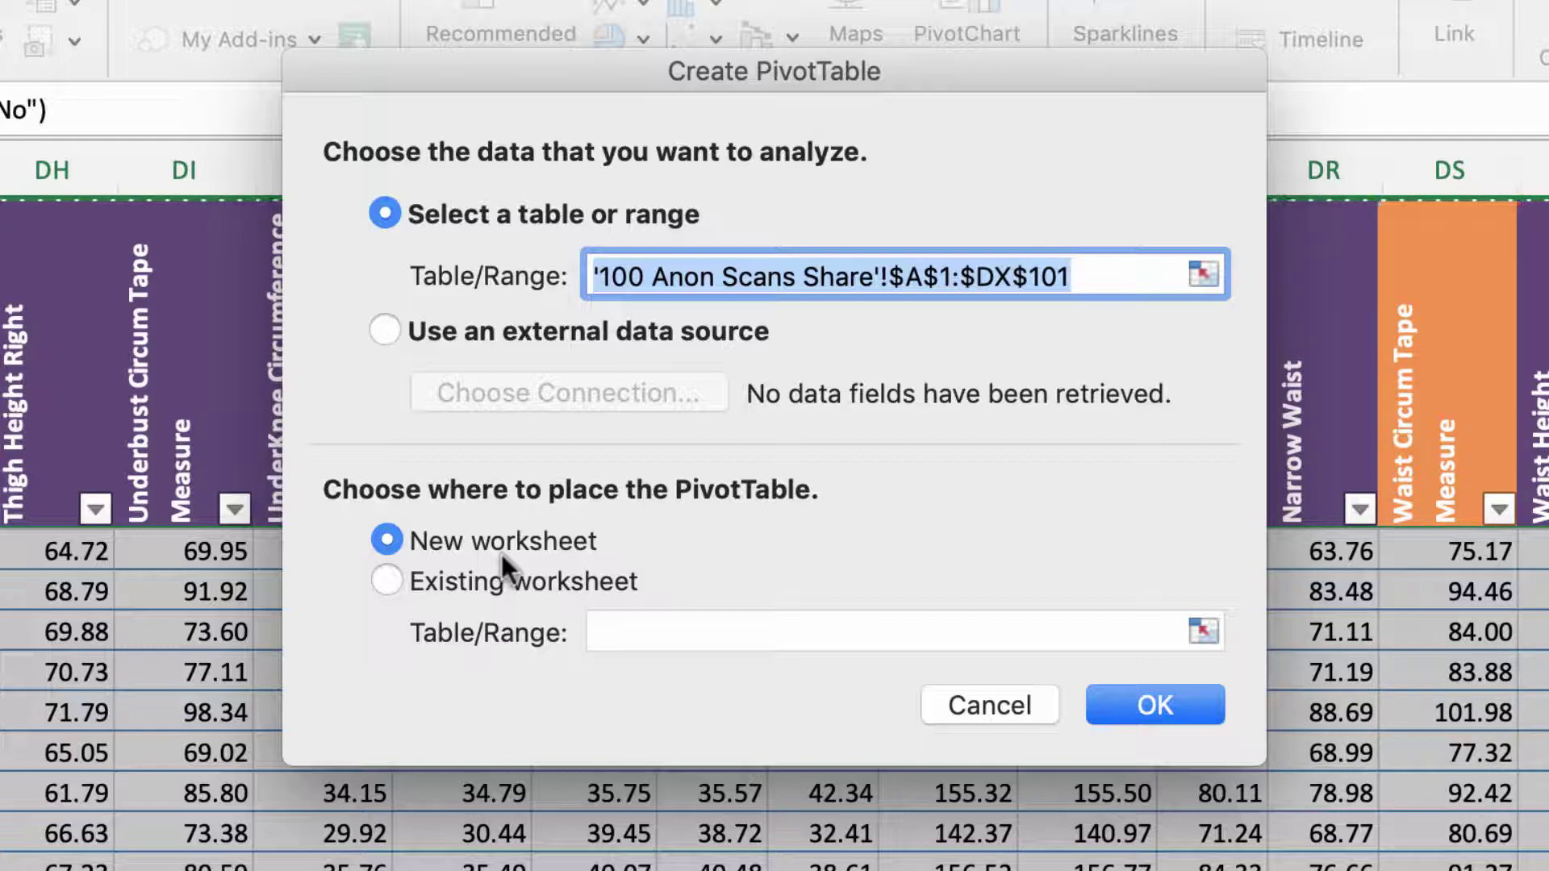
{"action": "left_click", "coordinate": [428, 589]}
{"action": "left_click", "coordinate": [385, 541]}
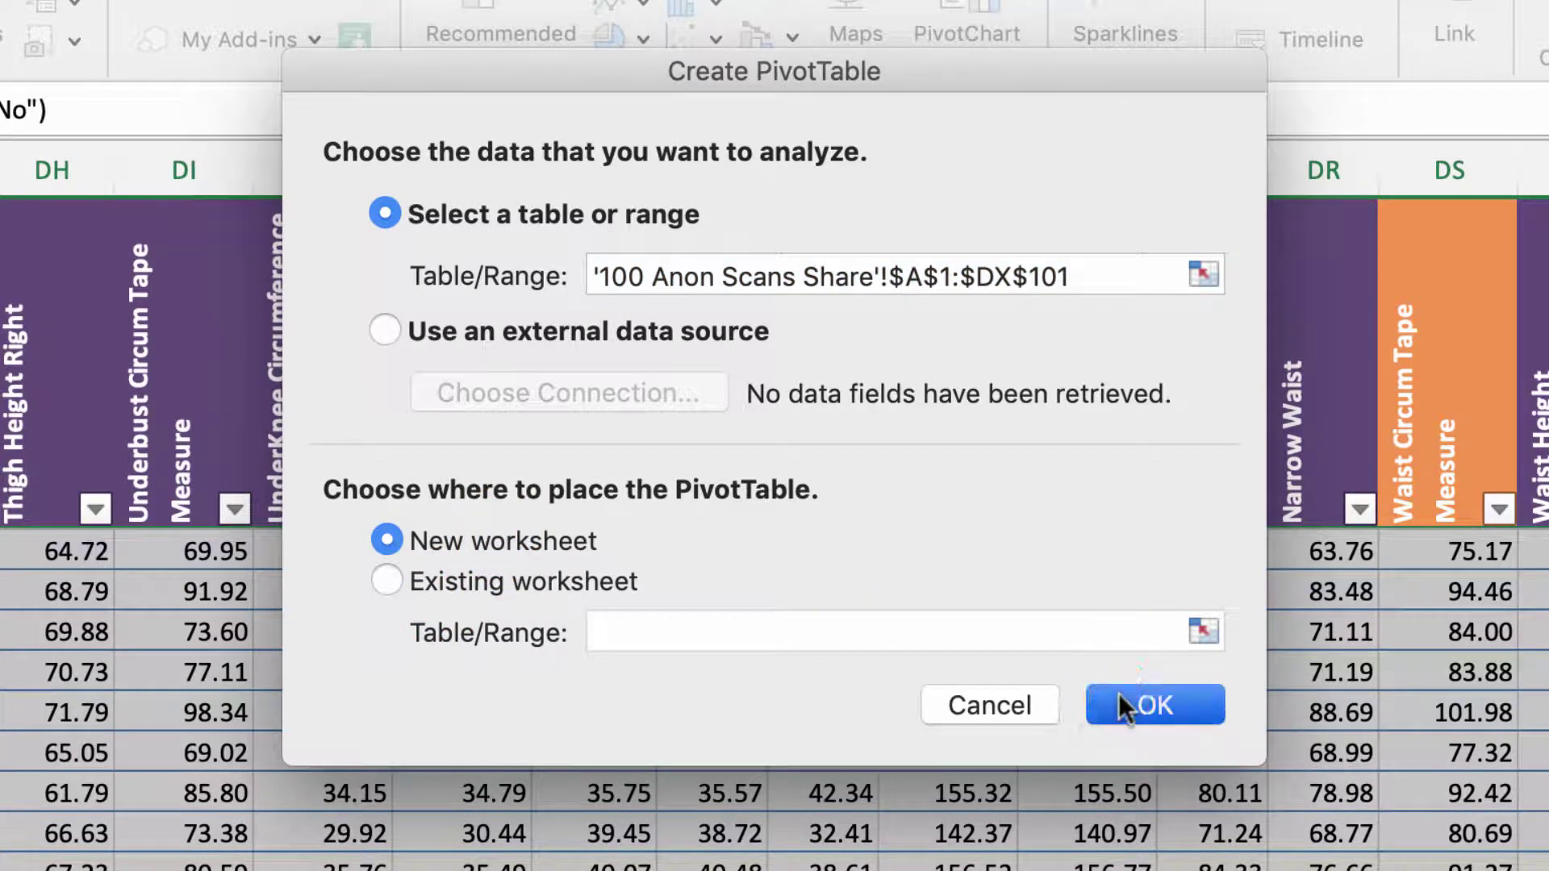
{"action": "left_click", "coordinate": [1119, 696]}
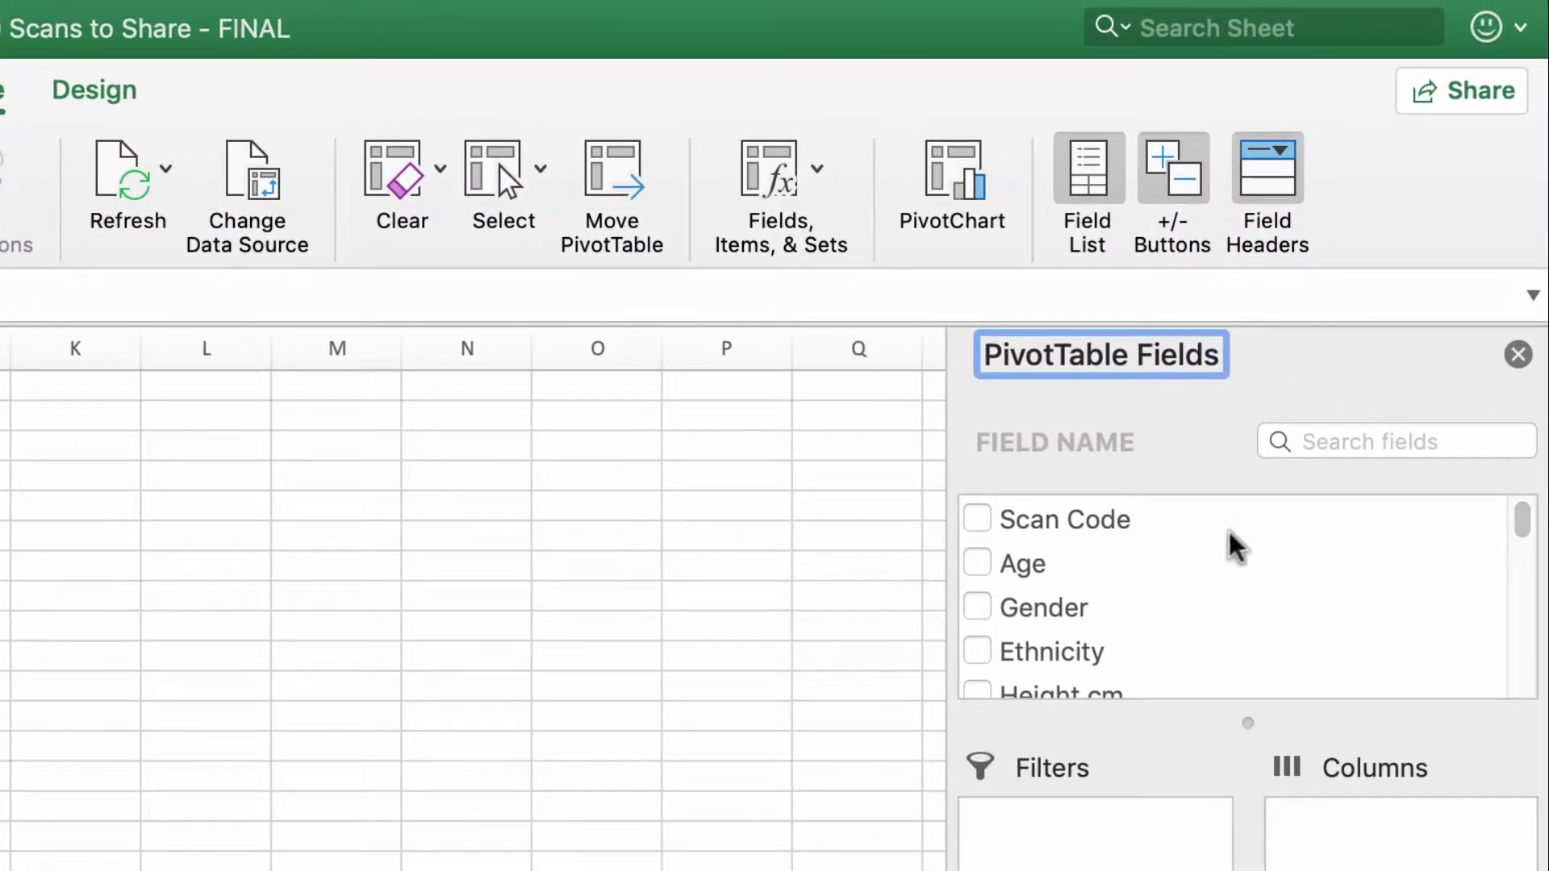
Step: Place Ethnicity in Rows and Overweight in Columns, listing A - White and R - Chinese against No/Yes
{"action": "mouse_move", "coordinate": [1522, 520]}
{"action": "left_mouse_down"}
{"action": "mouse_move", "coordinate": [1527, 534]}
{"action": "mouse_move", "coordinate": [1526, 515]}
{"action": "left_mouse_up"}
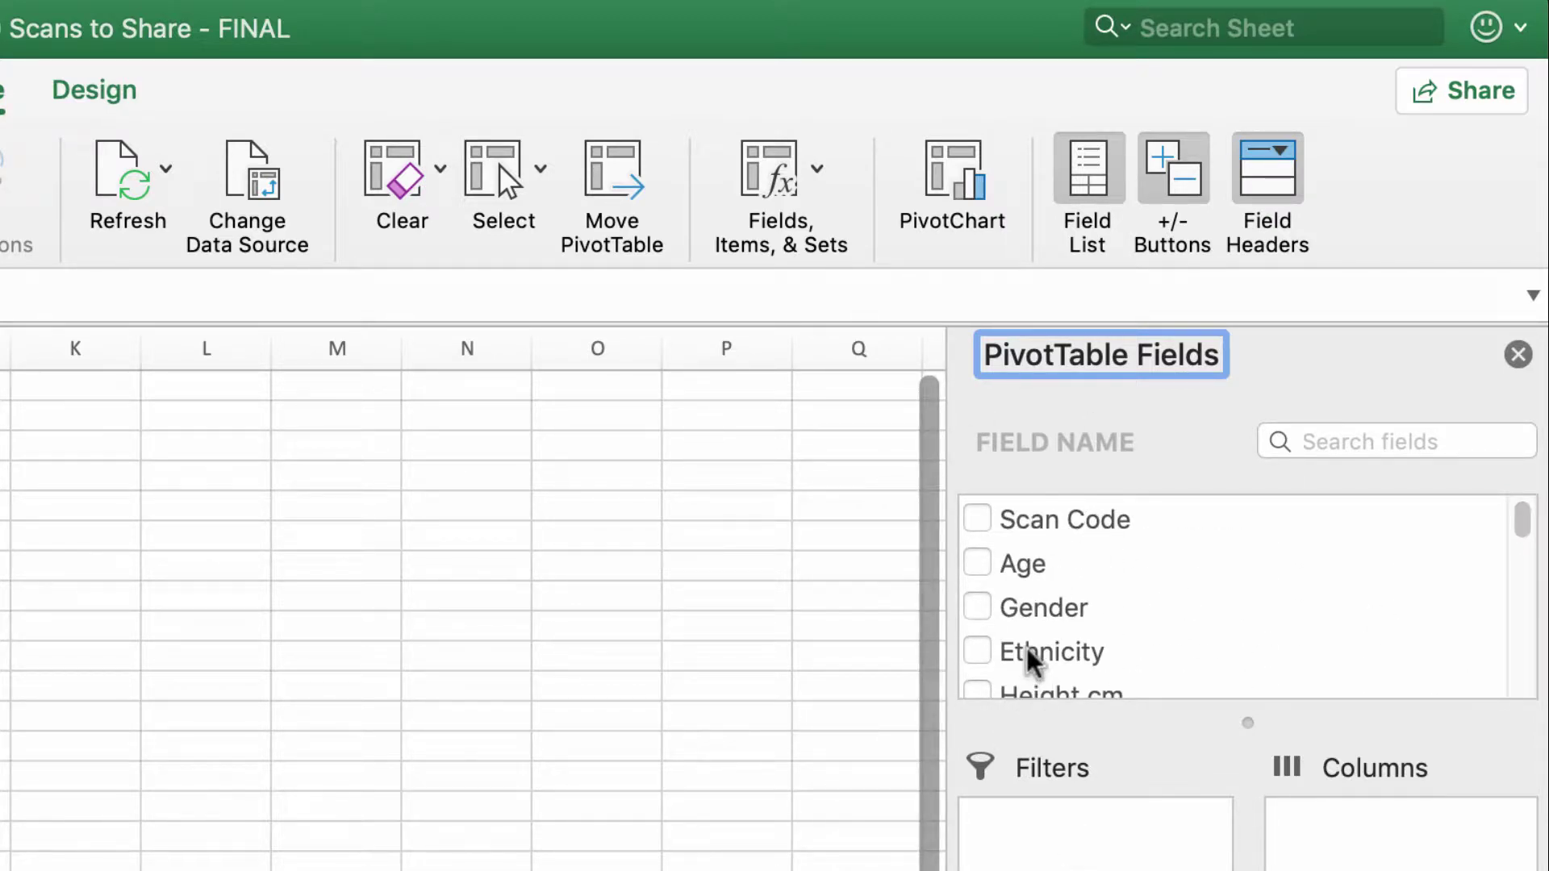
{"action": "left_click_drag", "start_coordinate": [1030, 657], "coordinate": [1131, 870]}
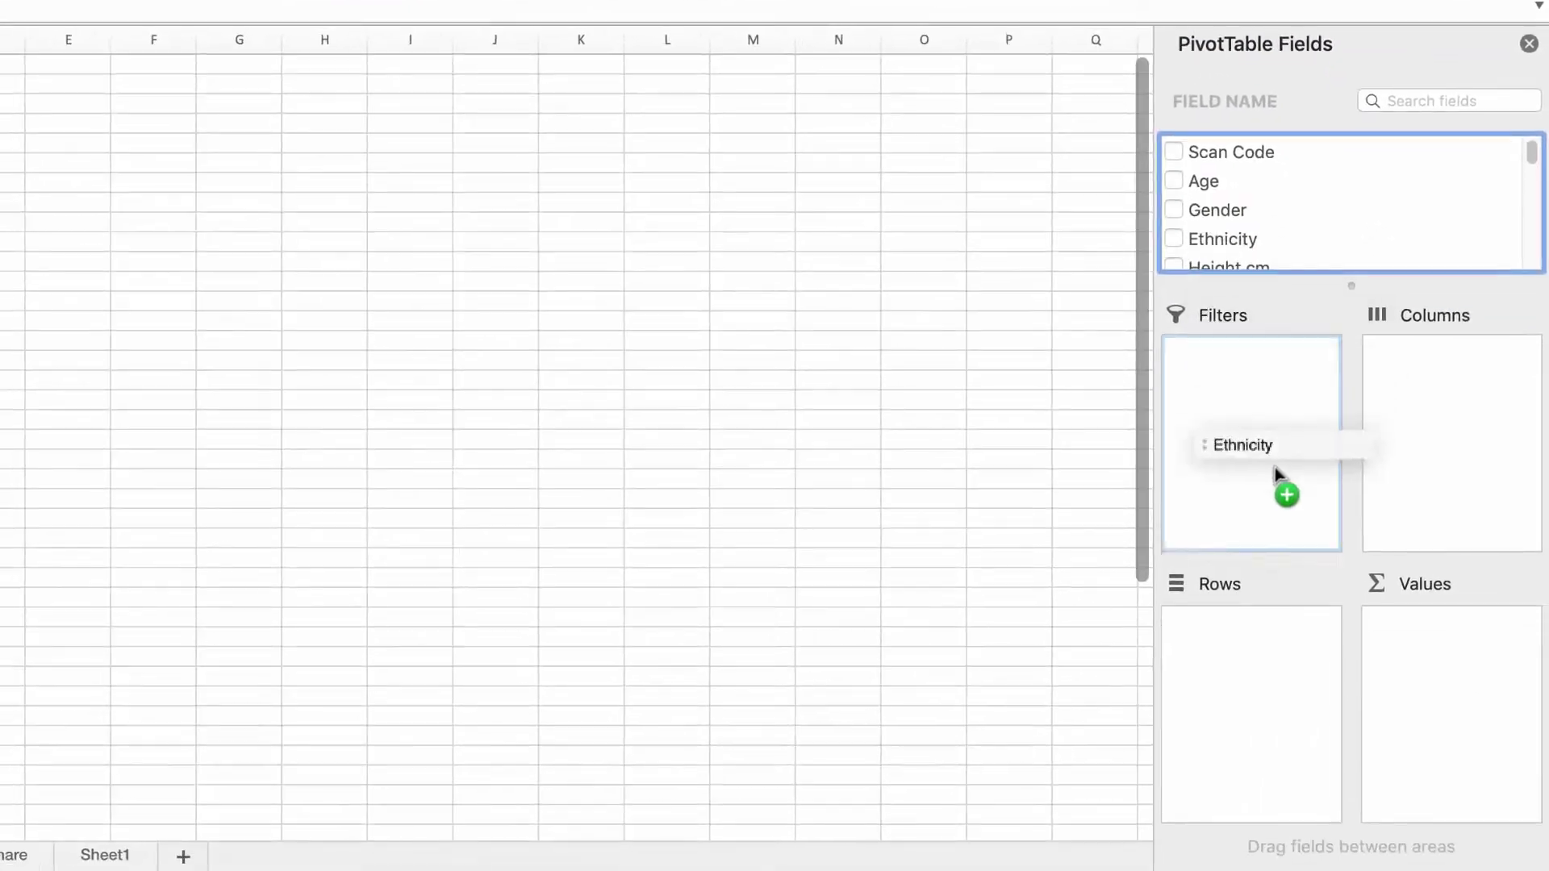
{"action": "left_click_drag", "start_coordinate": [1274, 467], "coordinate": [1244, 626]}
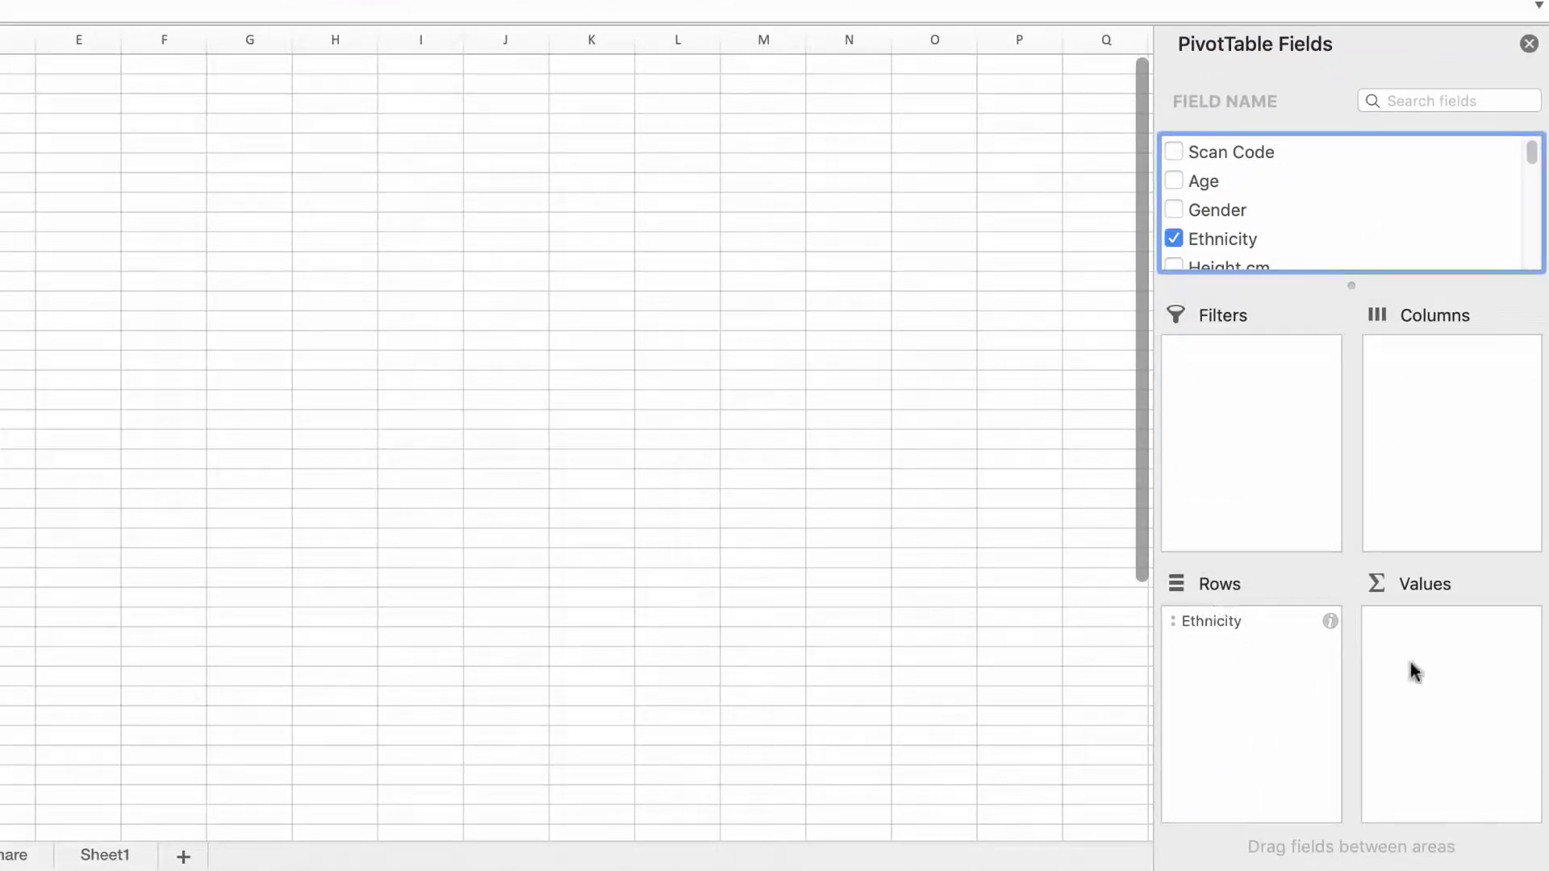
{"action": "left_click_drag", "start_coordinate": [1530, 151], "coordinate": [1536, 259]}
{"action": "left_click_drag", "start_coordinate": [1207, 255], "coordinate": [1419, 378]}
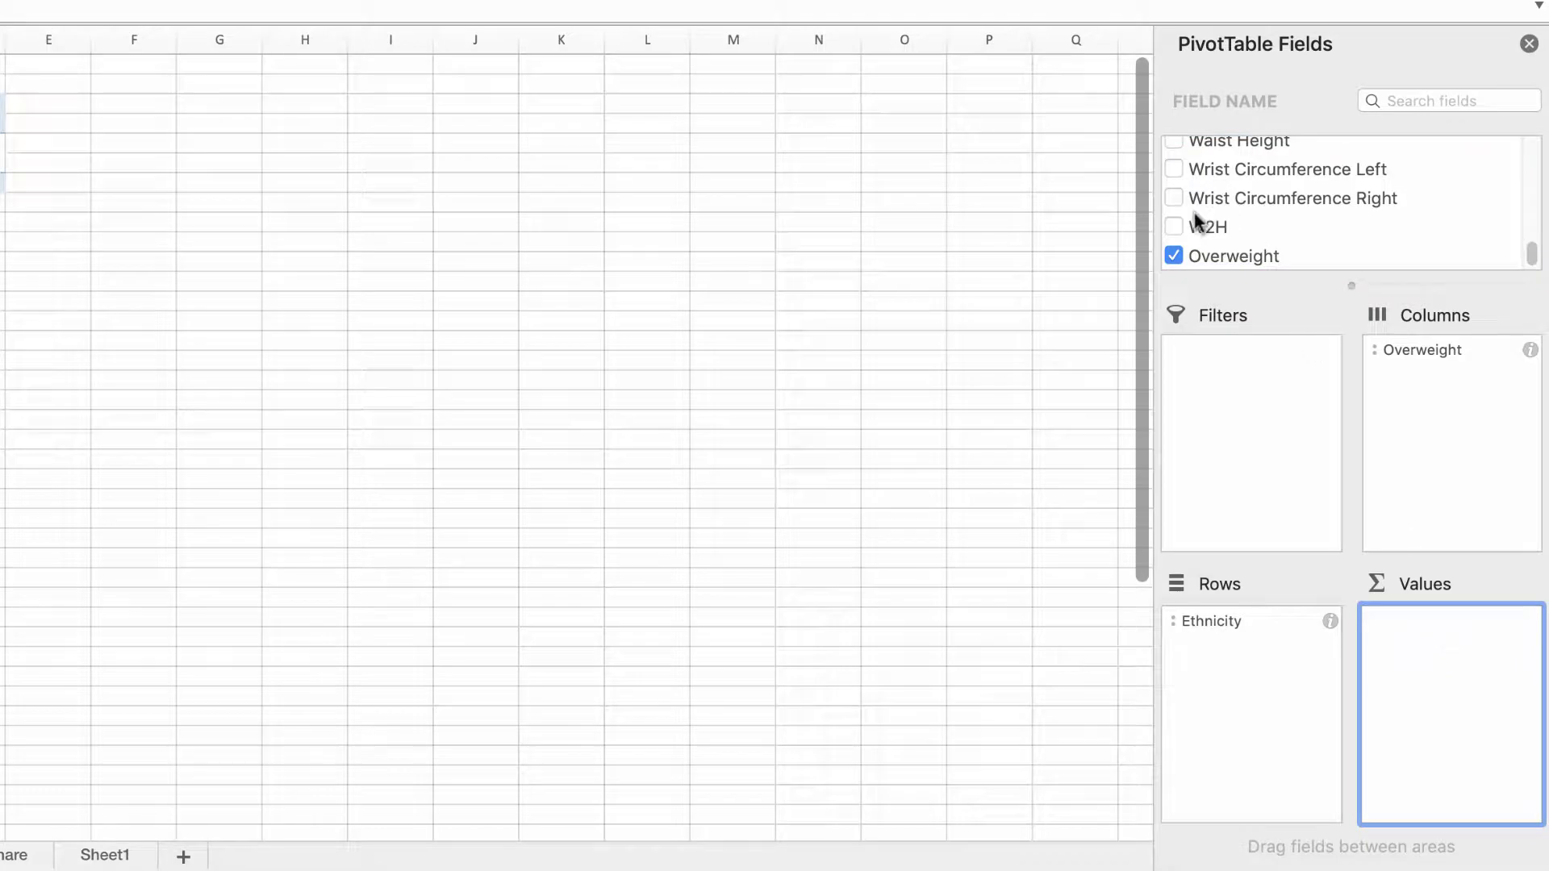
{"action": "left_click", "coordinate": [1532, 255]}
Step: Add Scan Code to Values, giving Sum of Scan Code totals of 1829 No and 3221 Yes
{"action": "mouse_move", "coordinate": [1531, 255]}
{"action": "left_mouse_down"}
{"action": "mouse_move", "coordinate": [1532, 225]}
{"action": "mouse_move", "coordinate": [1532, 255]}
{"action": "left_mouse_up"}
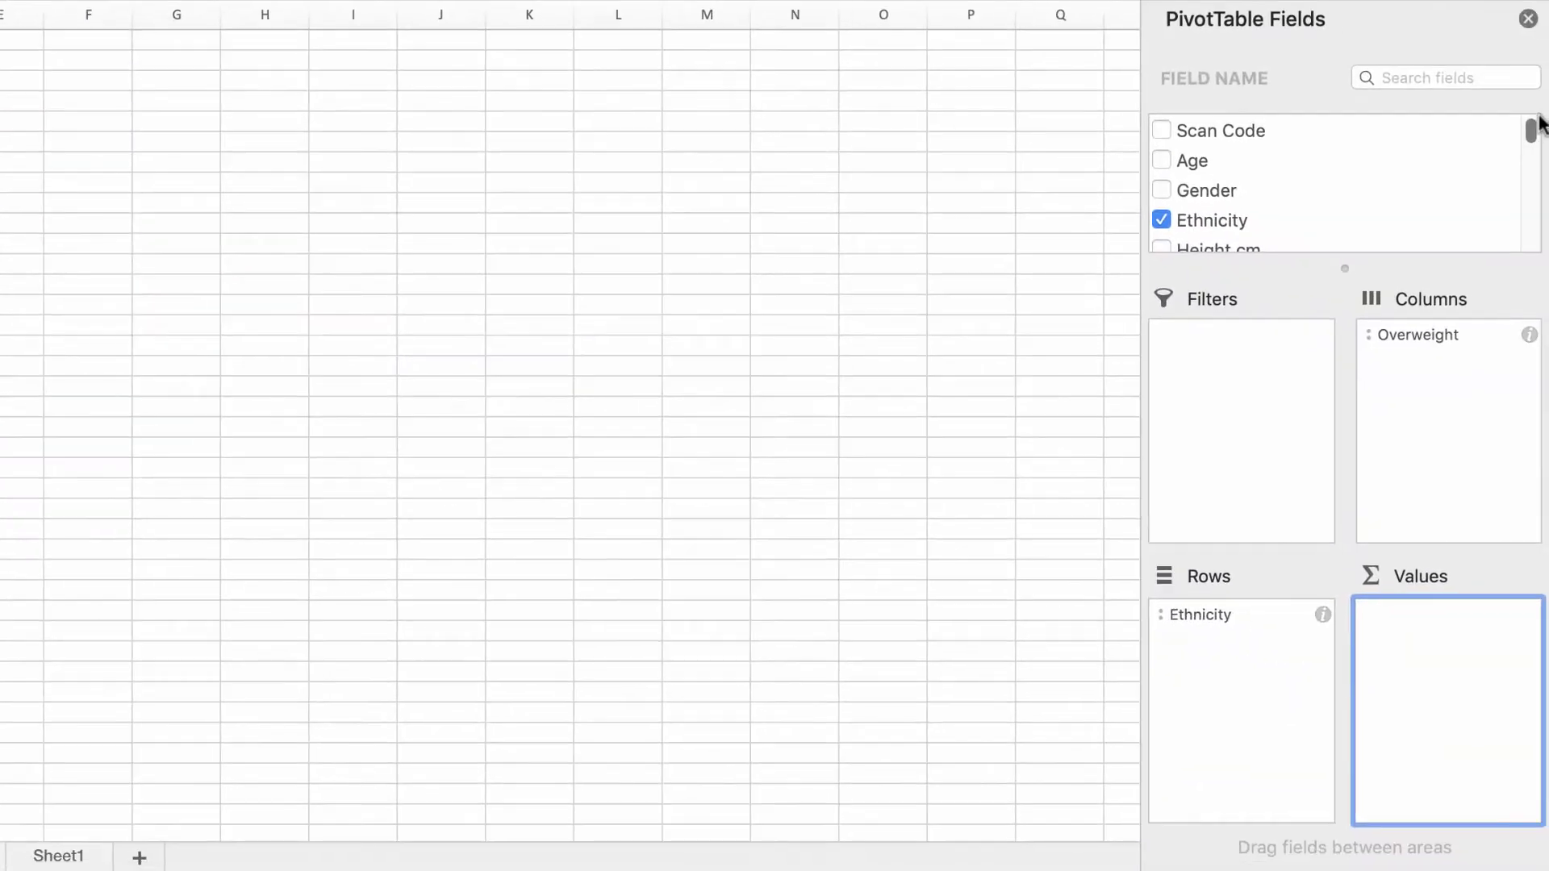
{"action": "left_click_drag", "start_coordinate": [1256, 130], "coordinate": [1422, 629]}
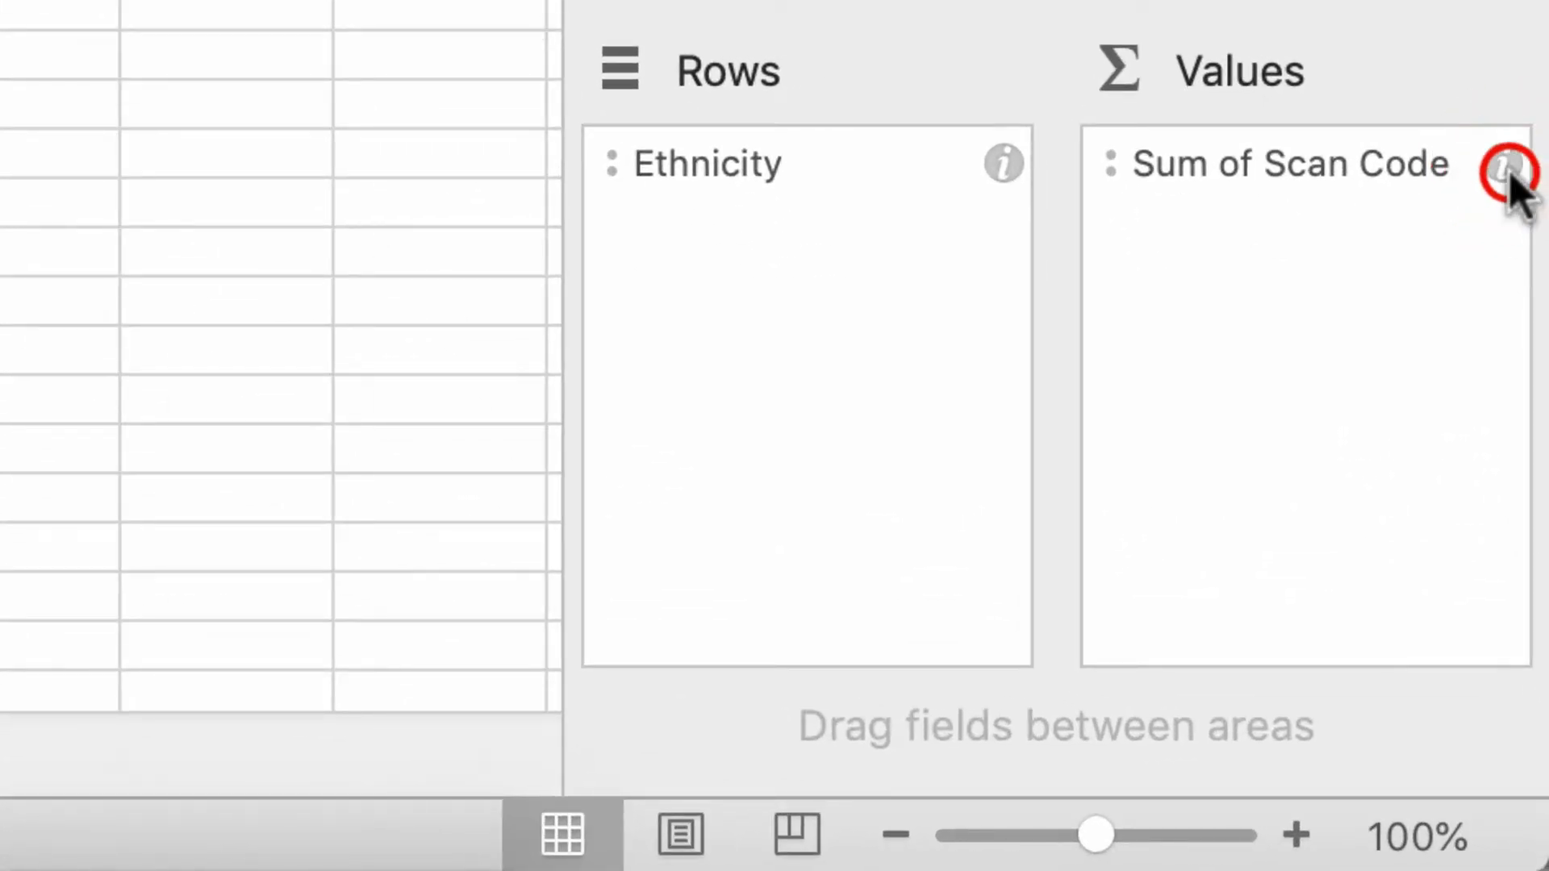
Step: Summarize Scan Code by Count in Field Settings, giving No 31, Yes 69, total 100
{"action": "left_click", "coordinate": [1506, 170]}
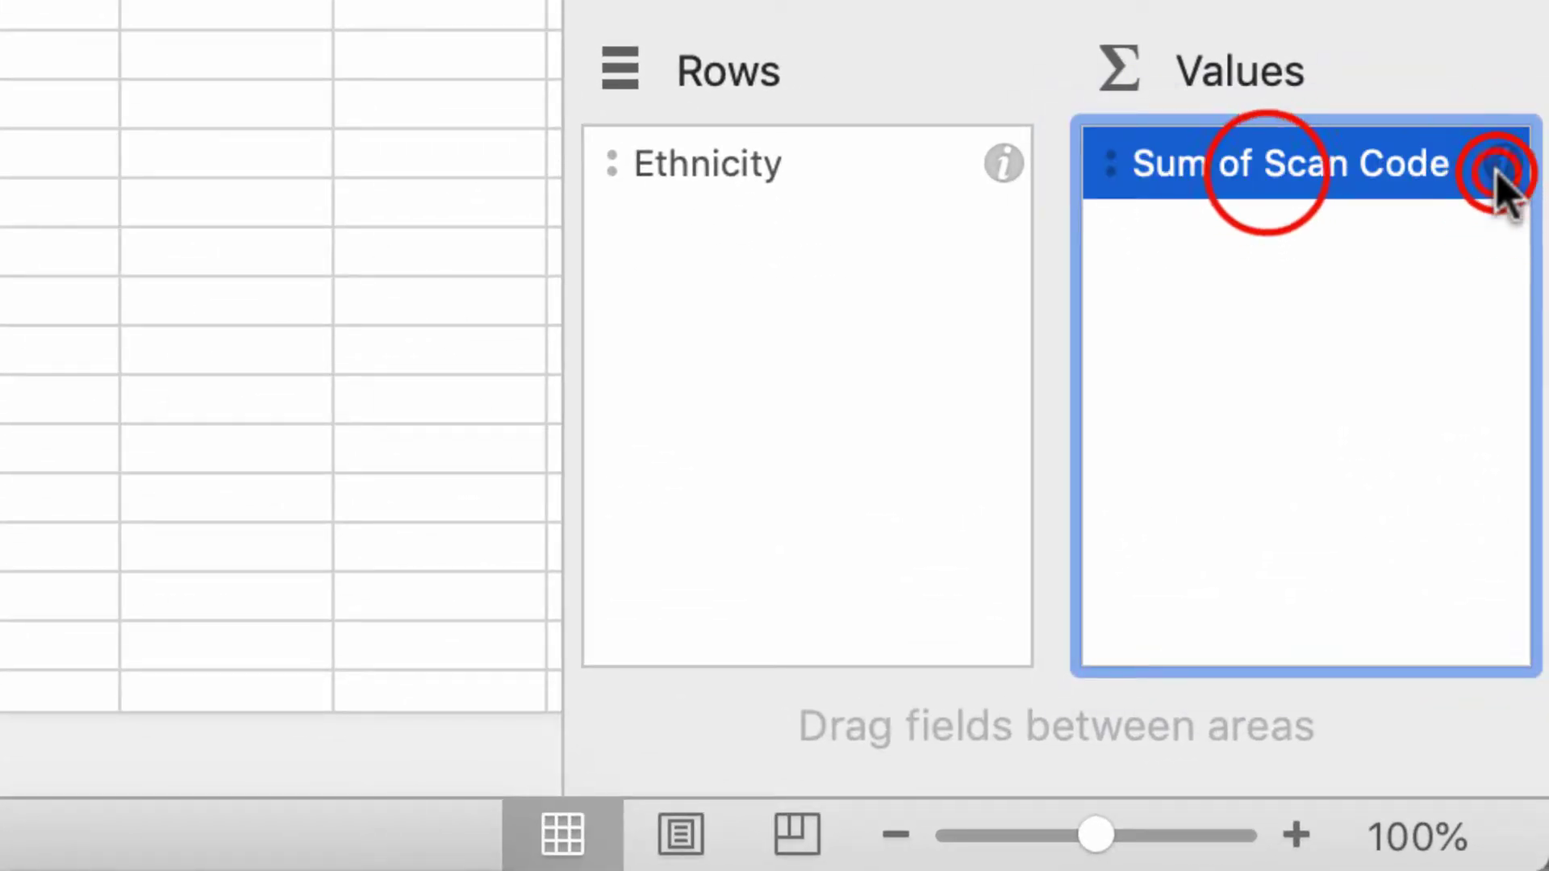
{"action": "right_click", "coordinate": [1146, 171]}
{"action": "left_click", "coordinate": [1331, 440]}
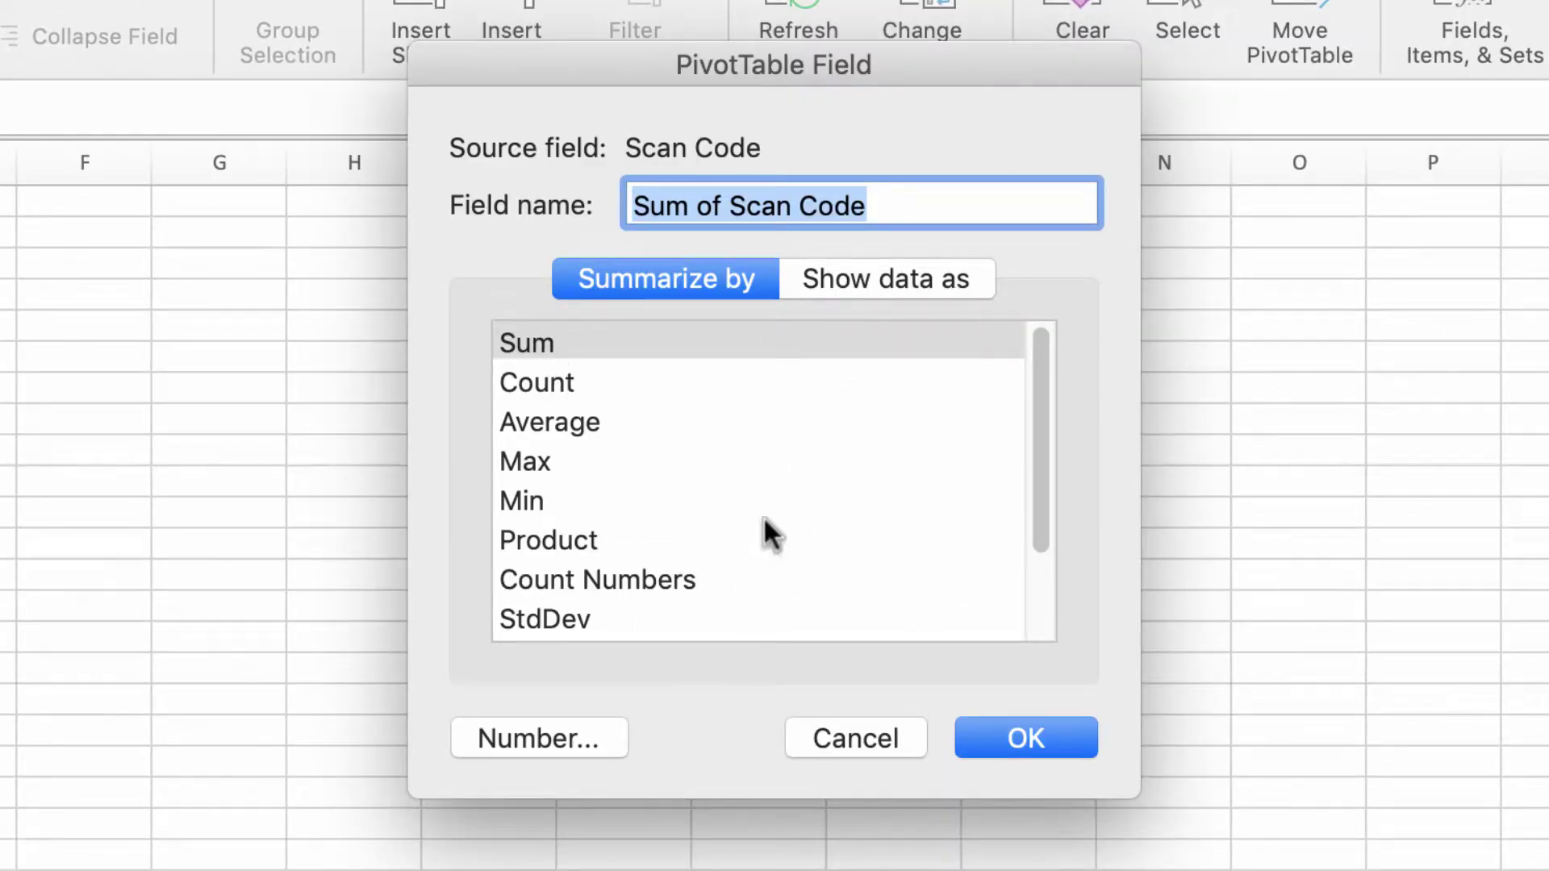
{"action": "left_click", "coordinate": [583, 389]}
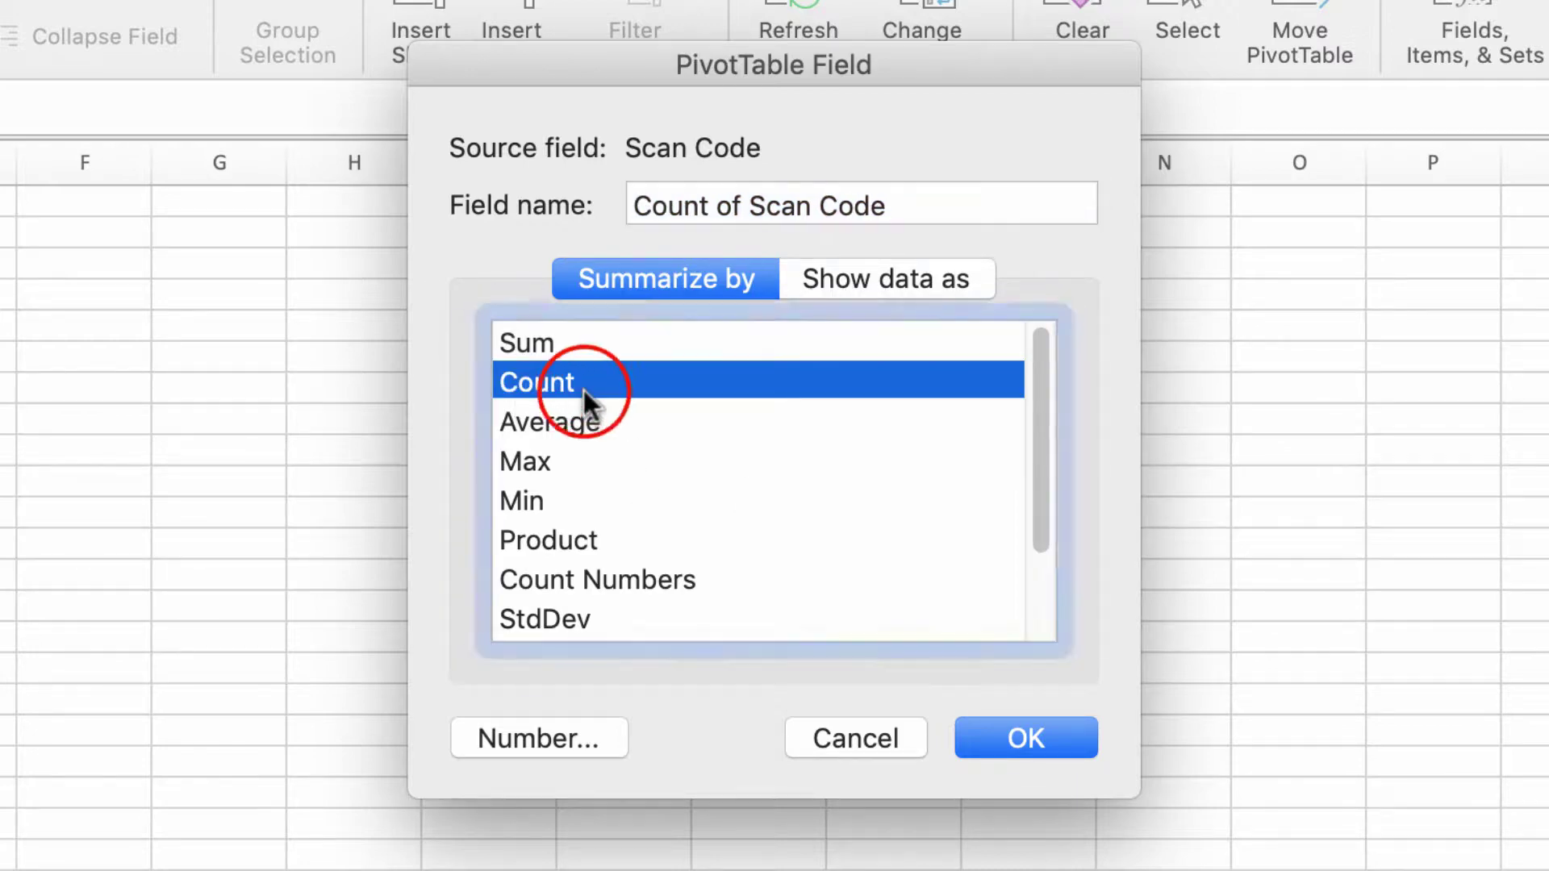
{"action": "left_click", "coordinate": [1023, 740]}
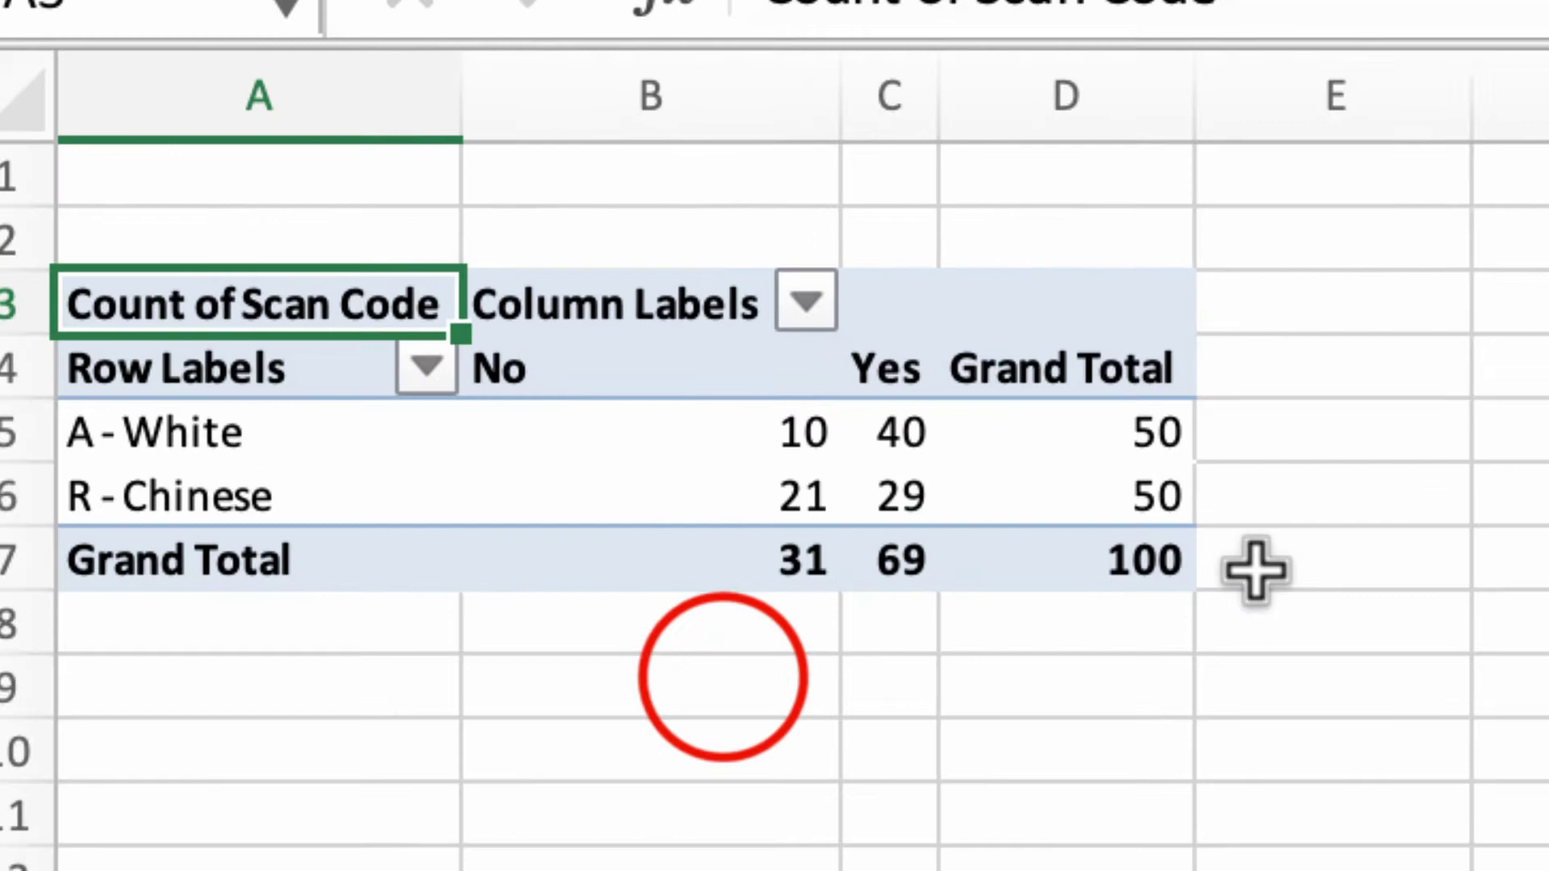
Step: Review the pivot counts (White 10 No, 40 Yes; Chinese 21 No) and pick F5 for a formula
{"action": "left_click", "coordinate": [722, 677]}
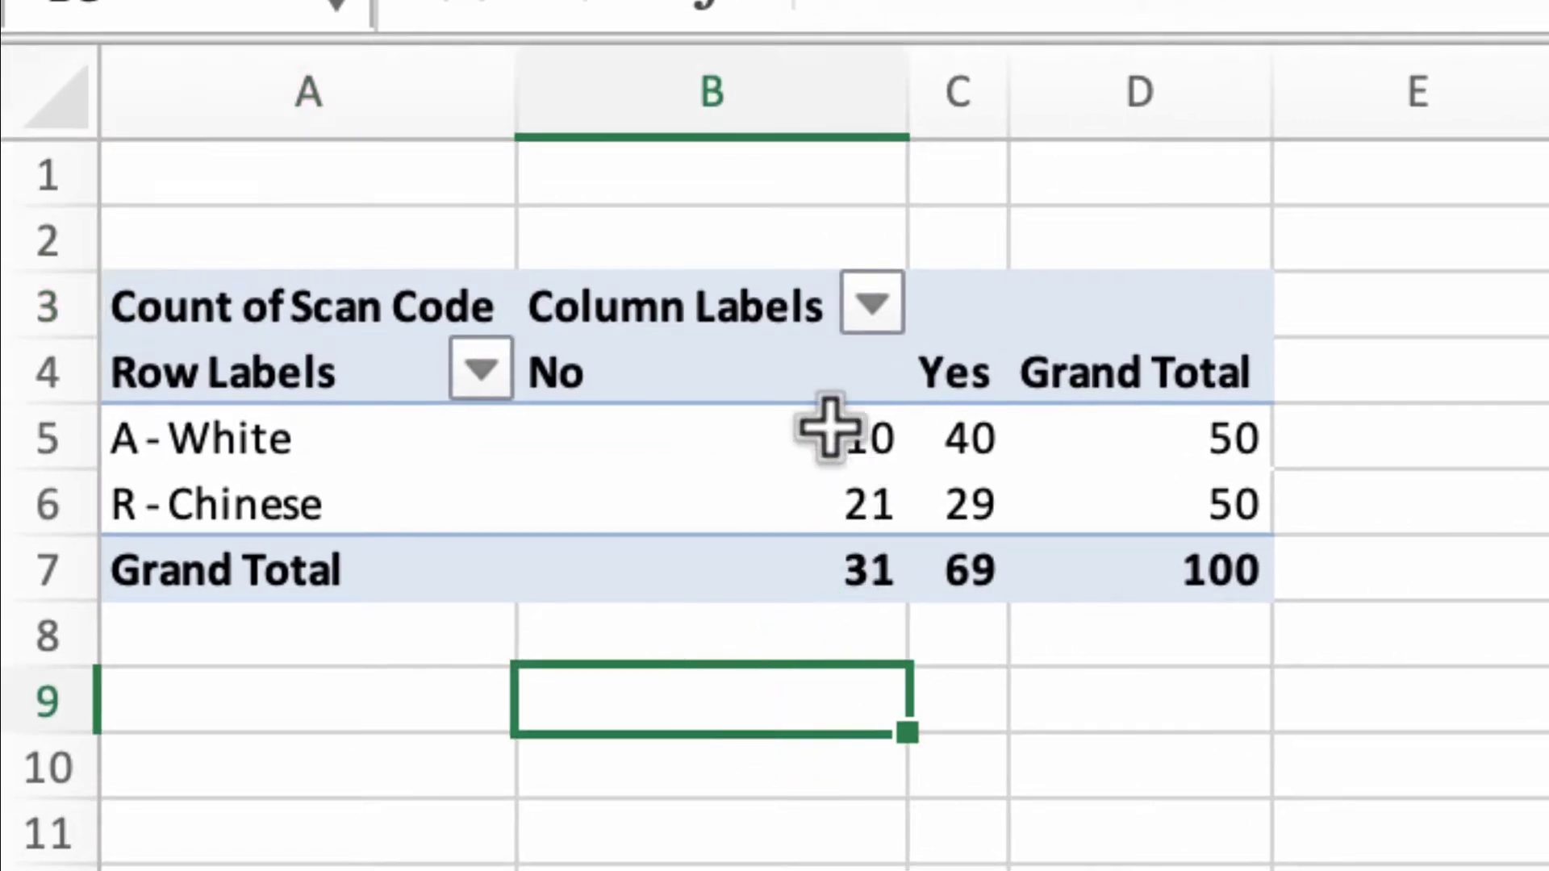
{"action": "left_click", "coordinate": [667, 367]}
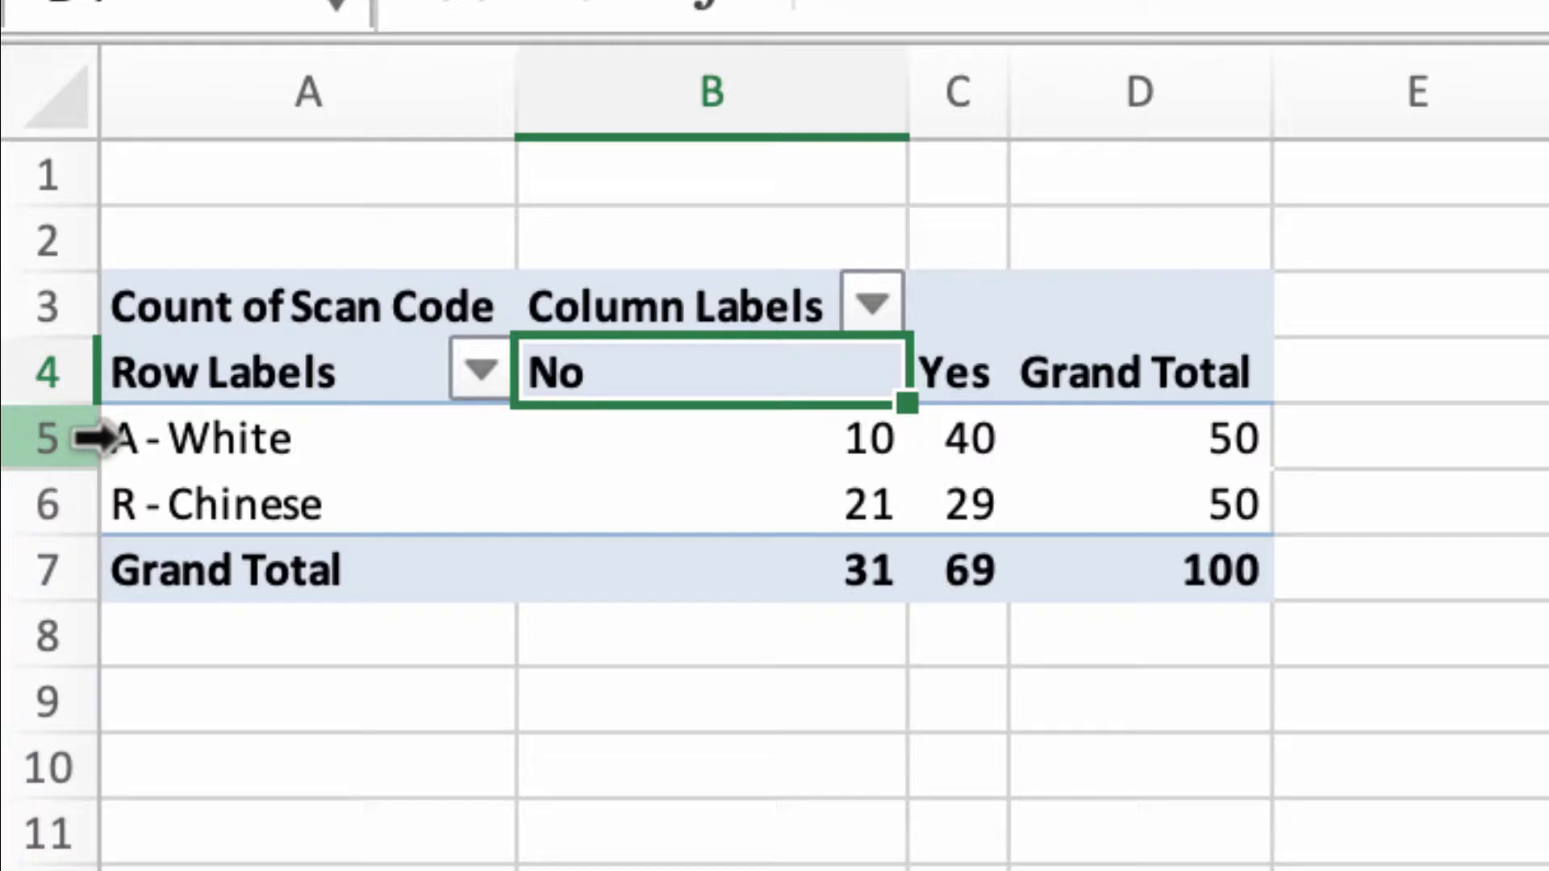
{"action": "left_click", "coordinate": [755, 446]}
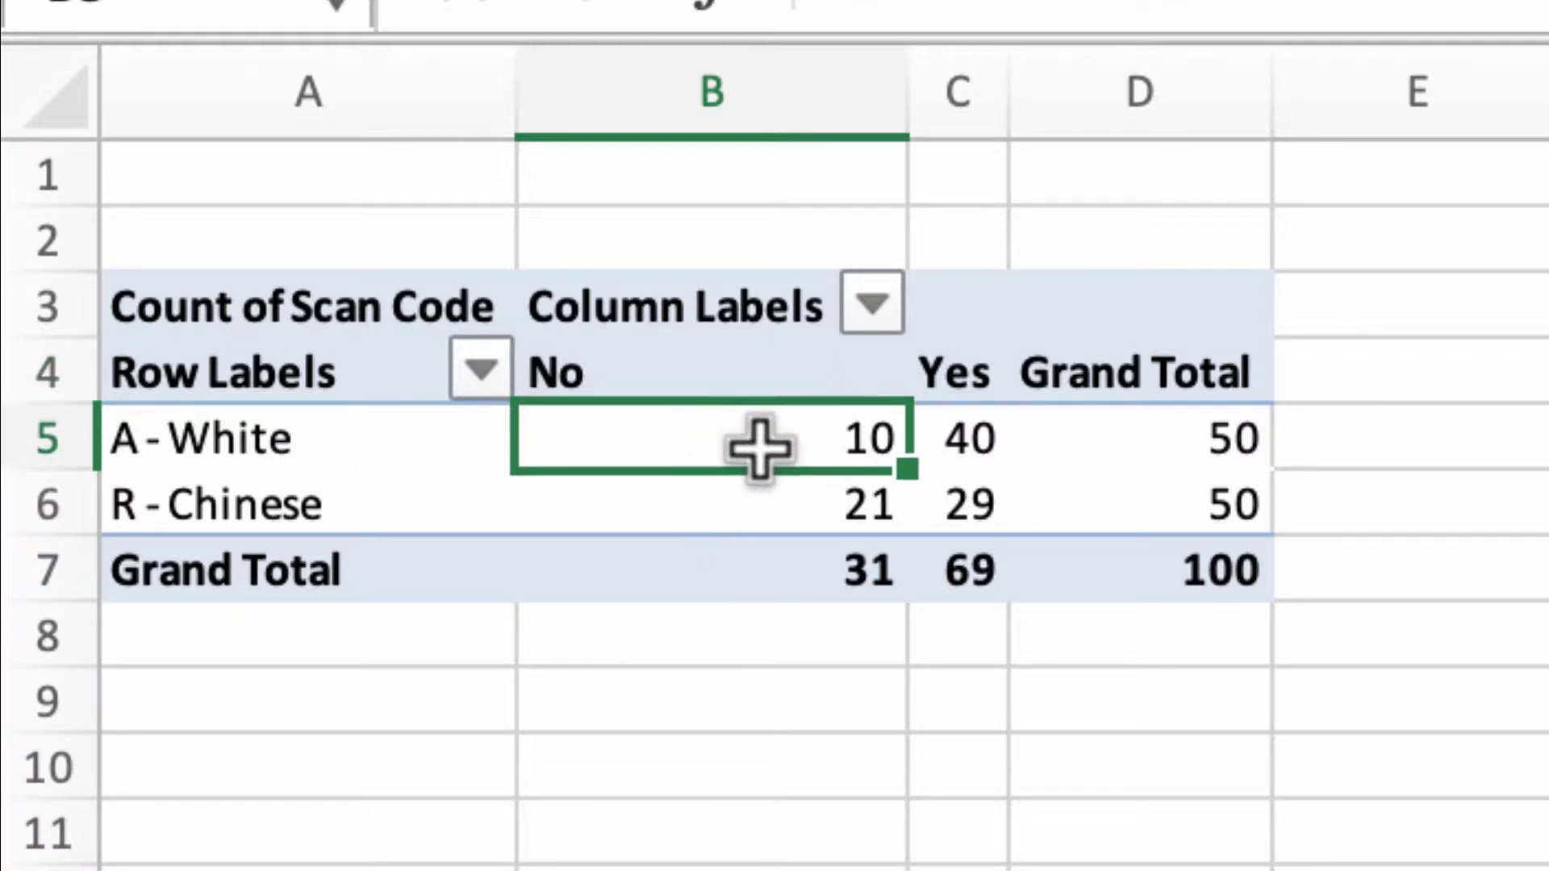
{"action": "left_click", "coordinate": [968, 456]}
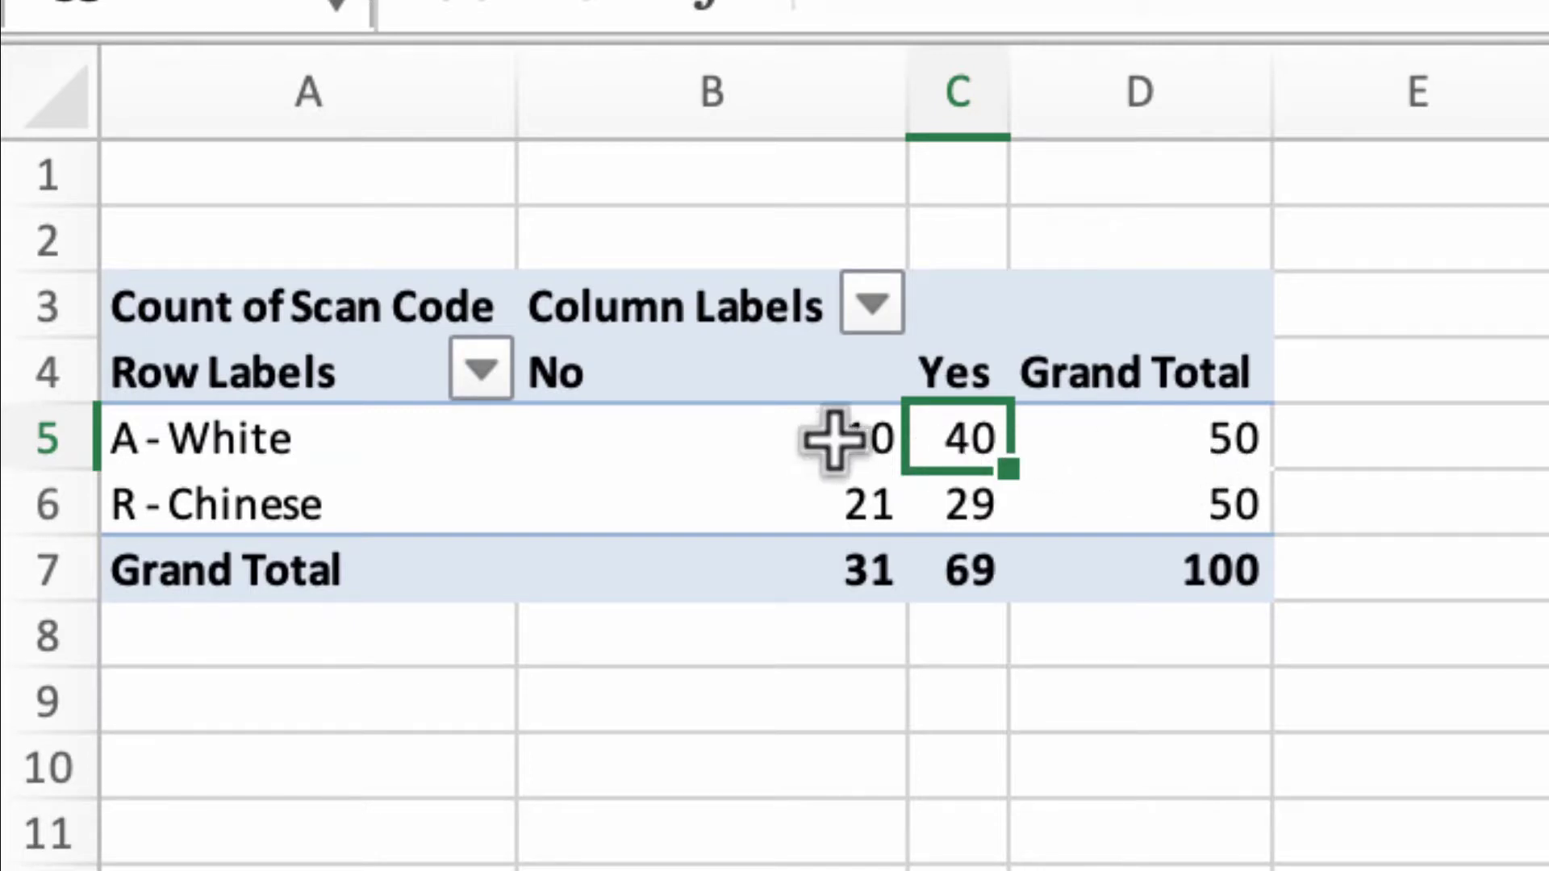
{"action": "left_click", "coordinate": [740, 523]}
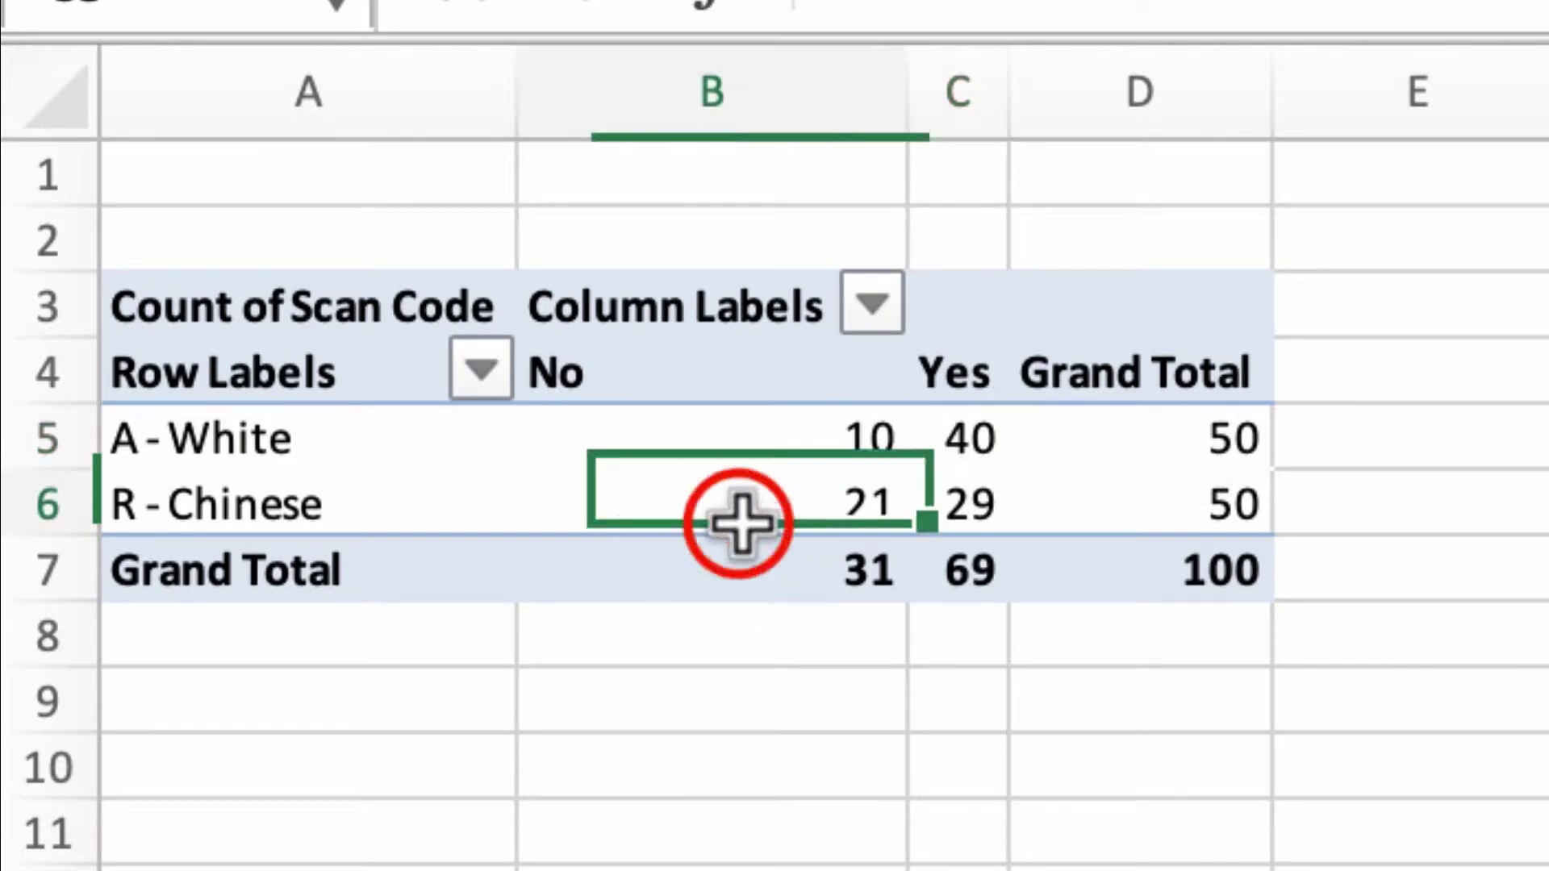
{"action": "left_click_drag", "start_coordinate": [739, 523], "coordinate": [979, 538]}
{"action": "left_click", "coordinate": [855, 701]}
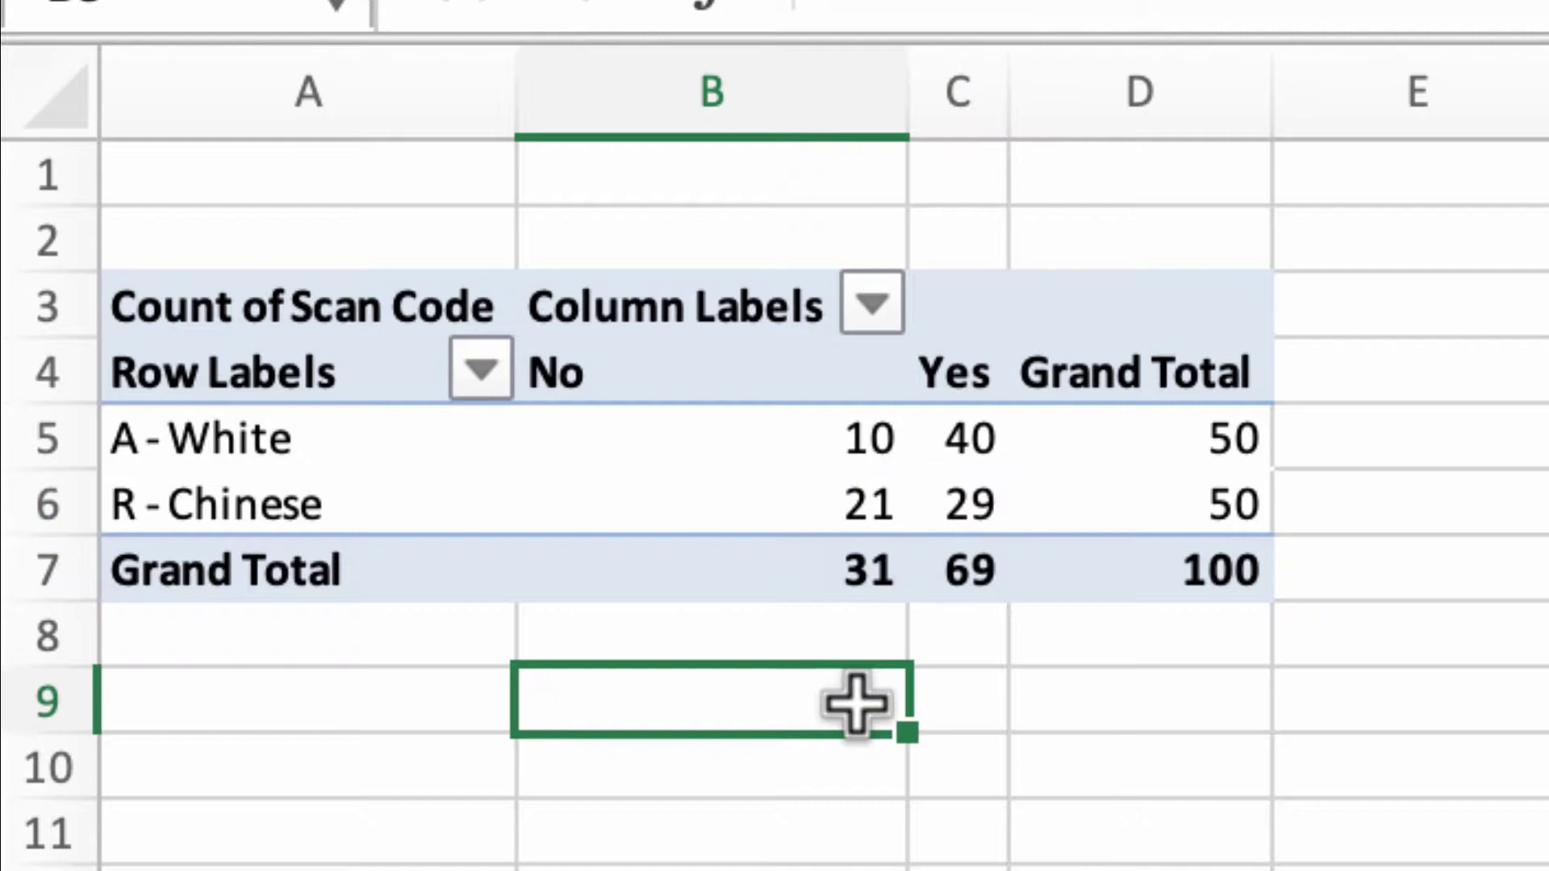
{"action": "left_click", "coordinate": [712, 427]}
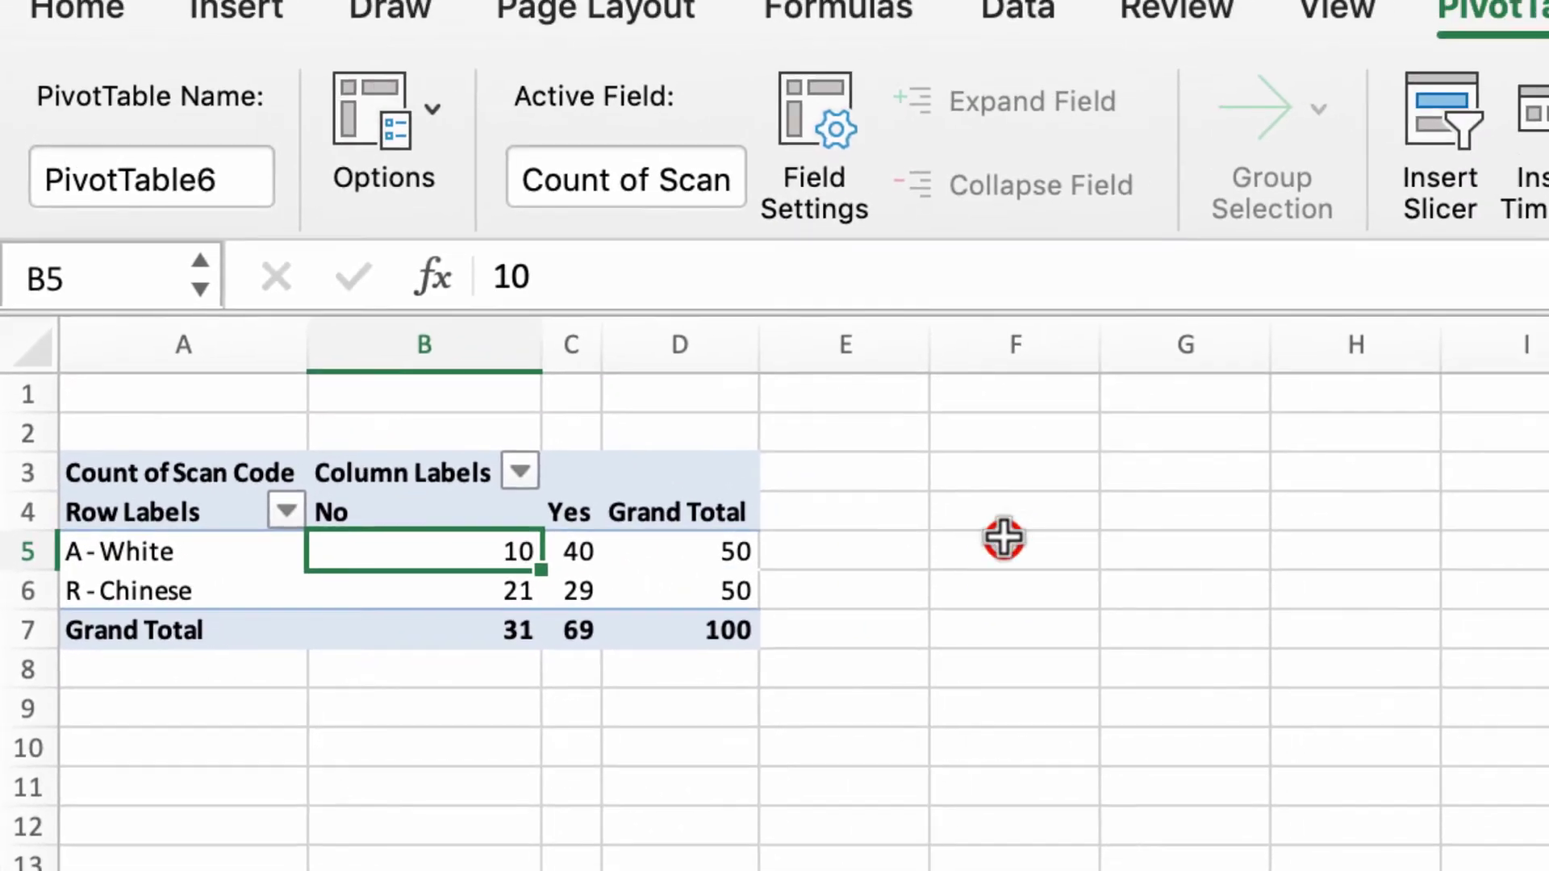
{"action": "left_click", "coordinate": [1002, 539]}
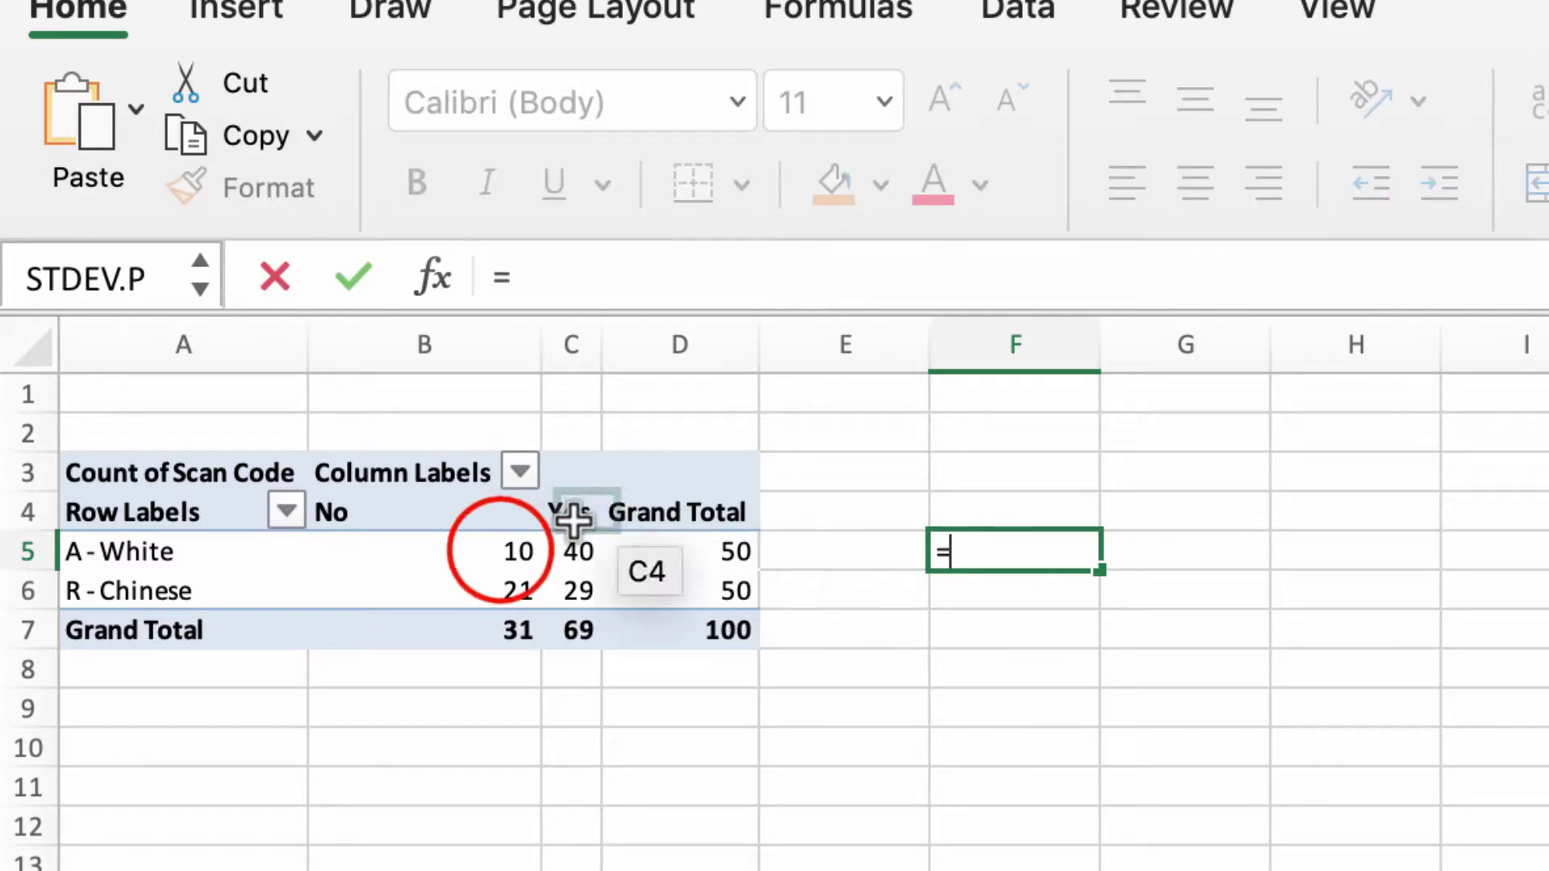
Step: Enter a GETPIVOTDATA formula in F5 dividing White Yes by the White total of 50, giving 0.8
{"action": "left_click", "coordinate": [501, 547]}
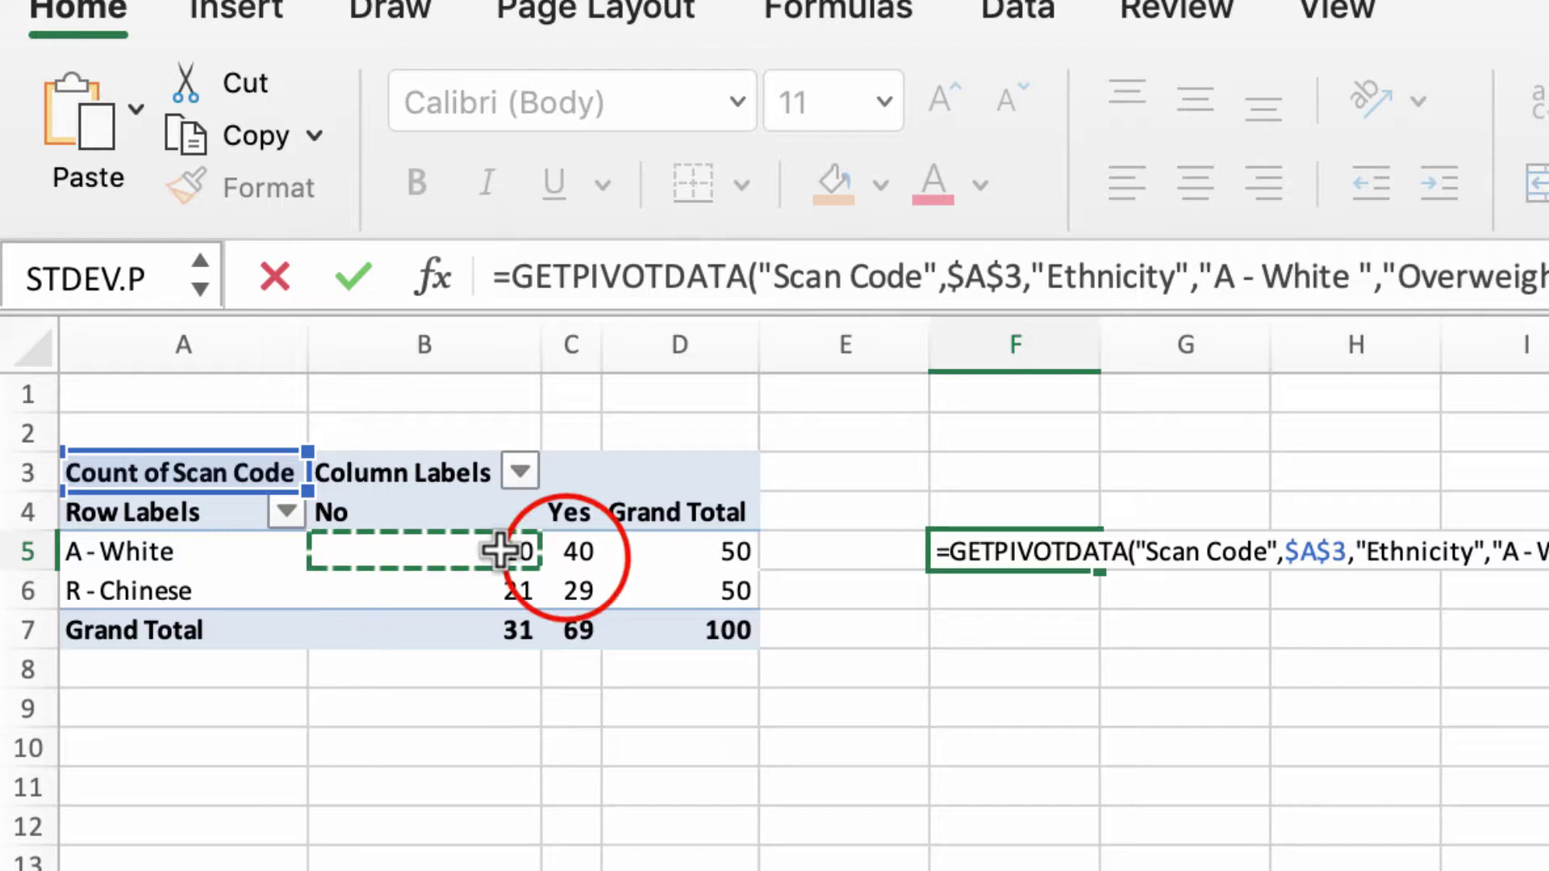
{"action": "left_click", "coordinate": [567, 553]}
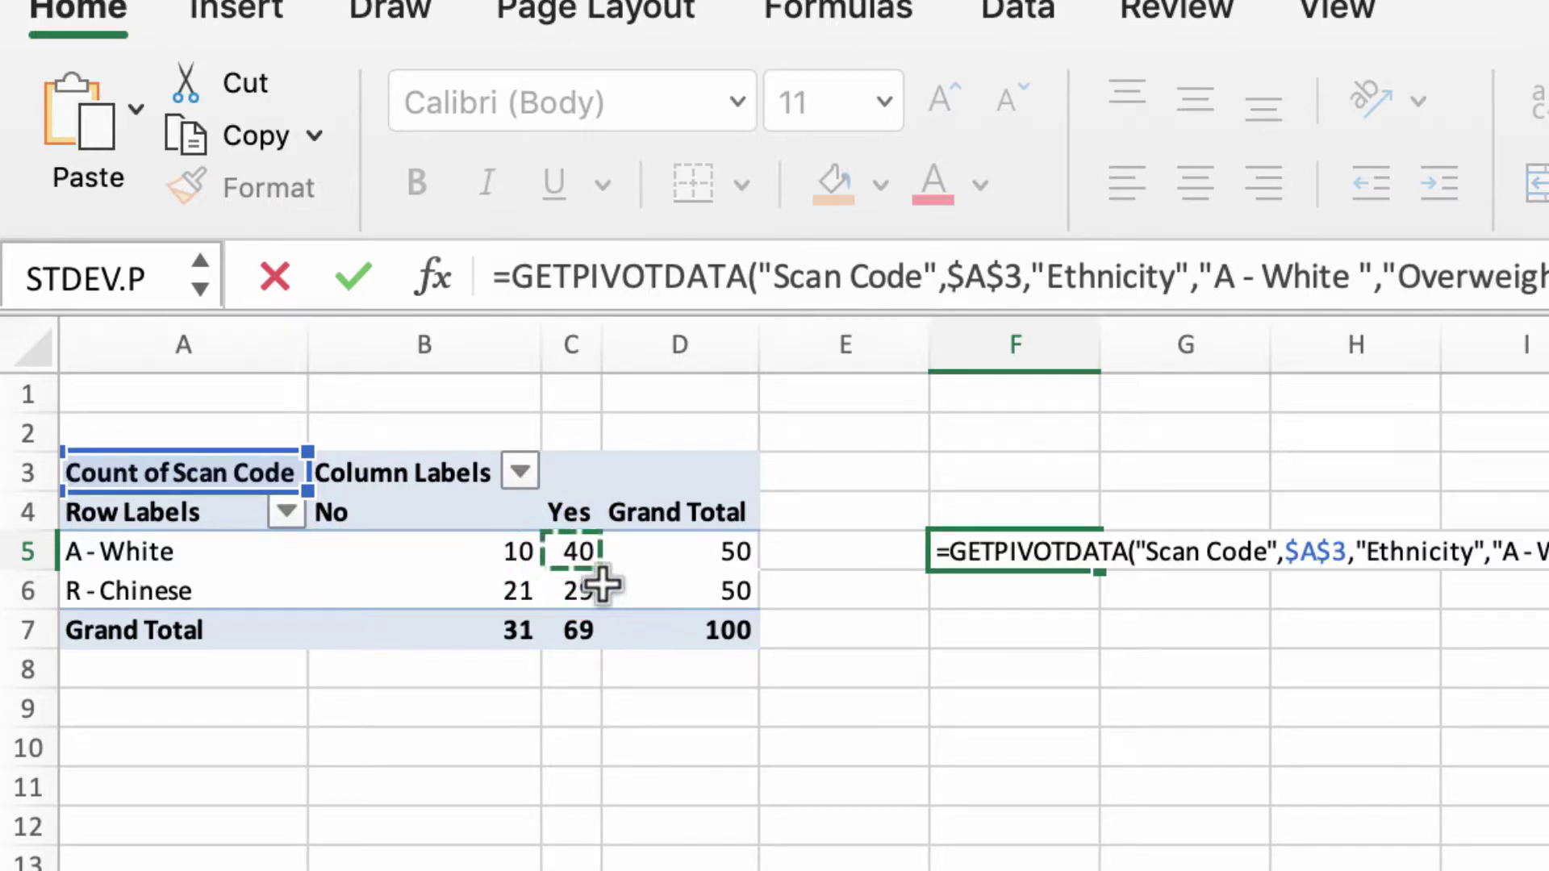
{"action": "left_click", "coordinate": [722, 553]}
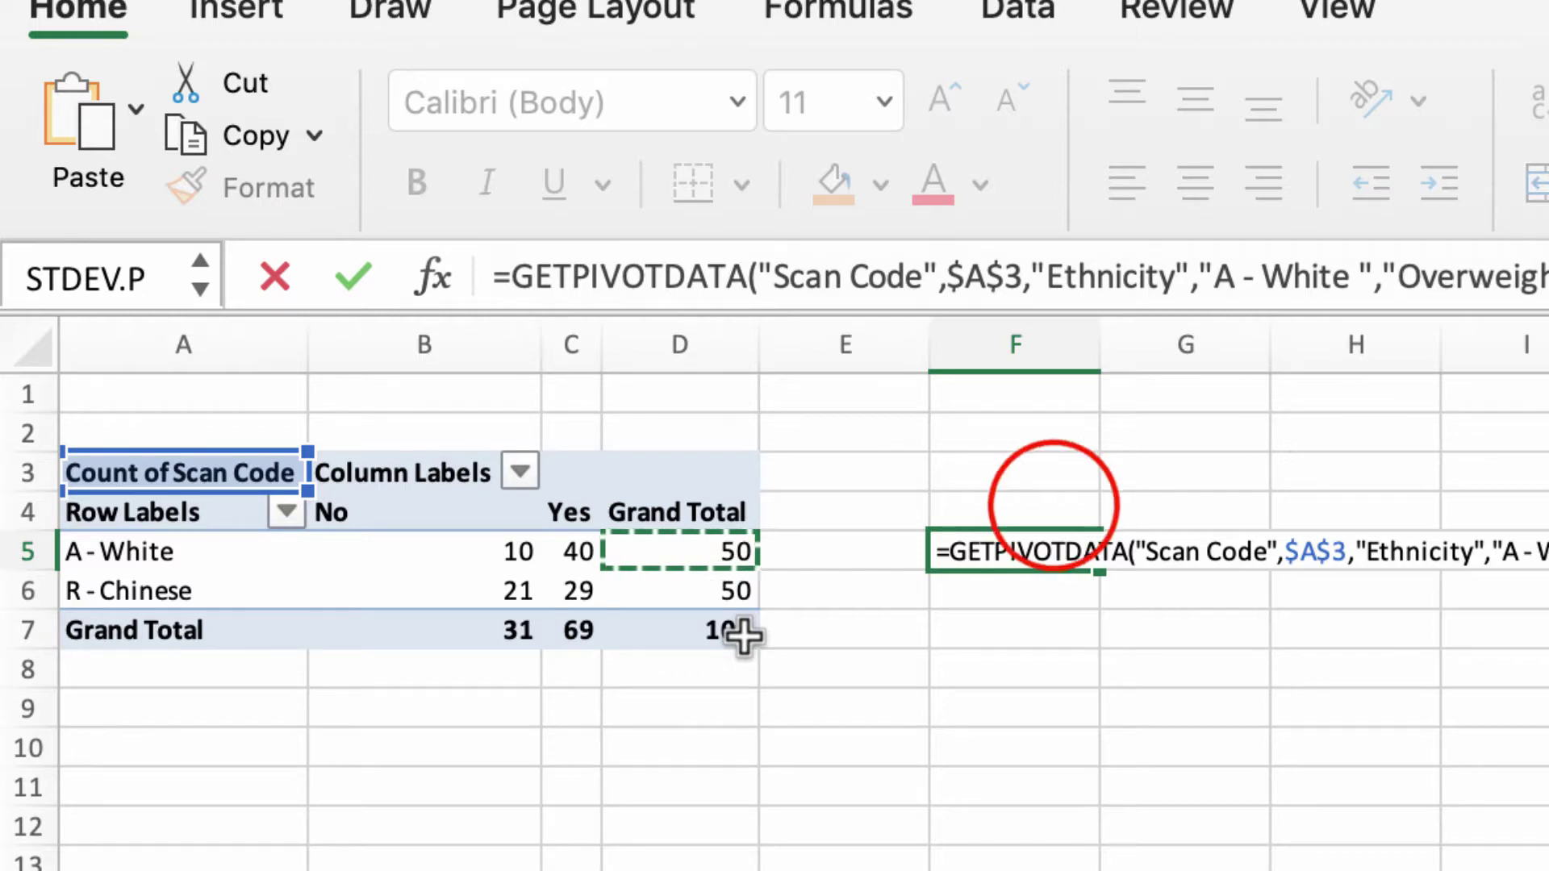
{"action": "key", "text": "Return"}
Step: Label F4 'Overweight', check the F5 formula, and move to F6
{"action": "left_click", "coordinate": [1053, 504]}
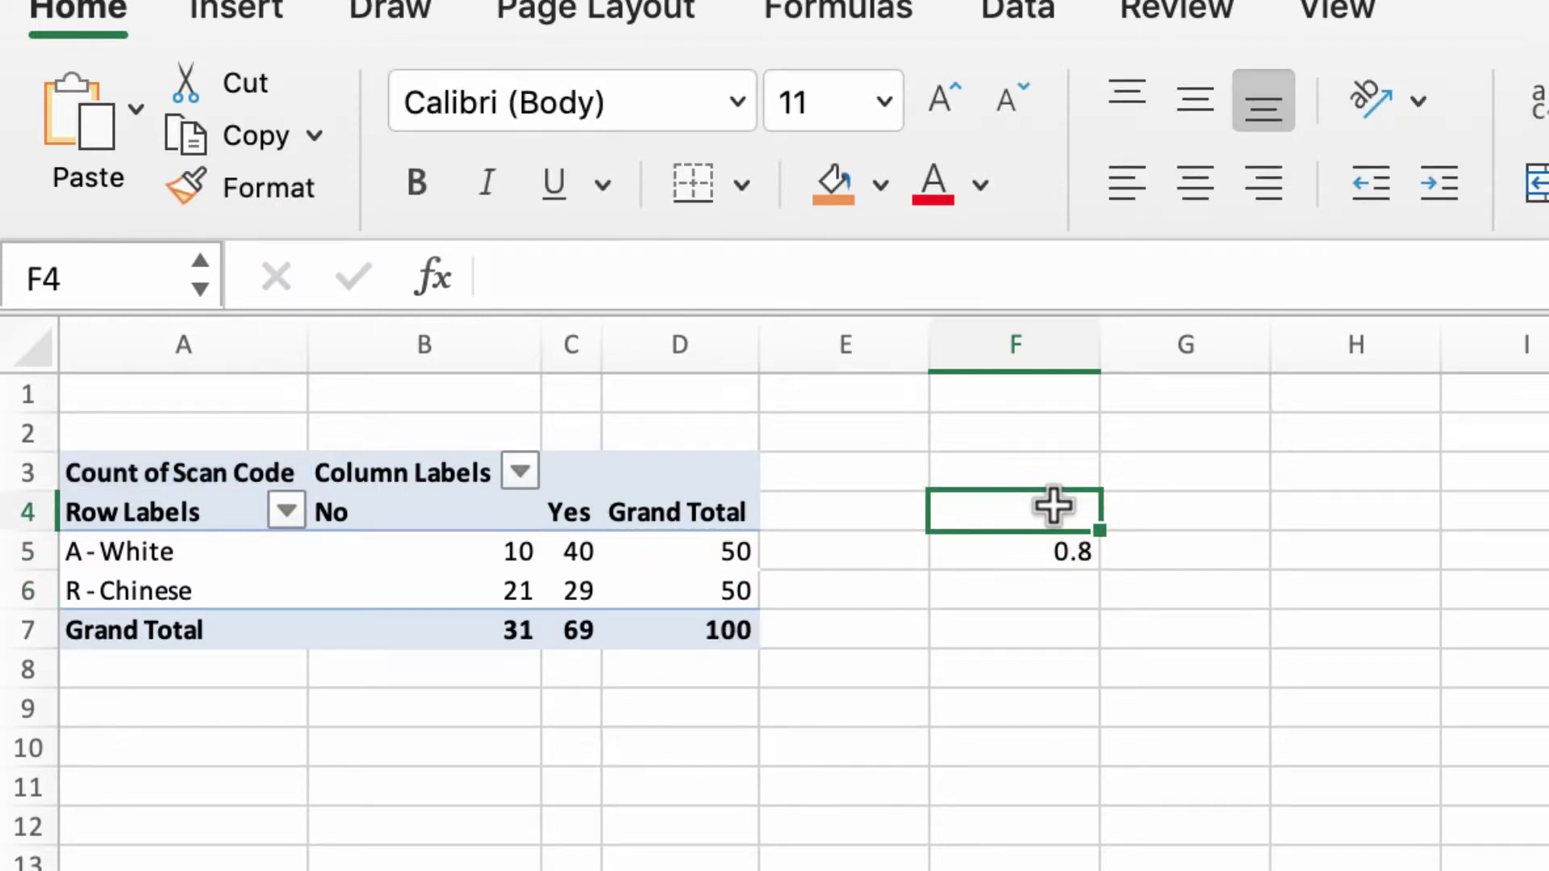
{"action": "type", "text": "Overweight"}
{"action": "key", "text": "Return"}
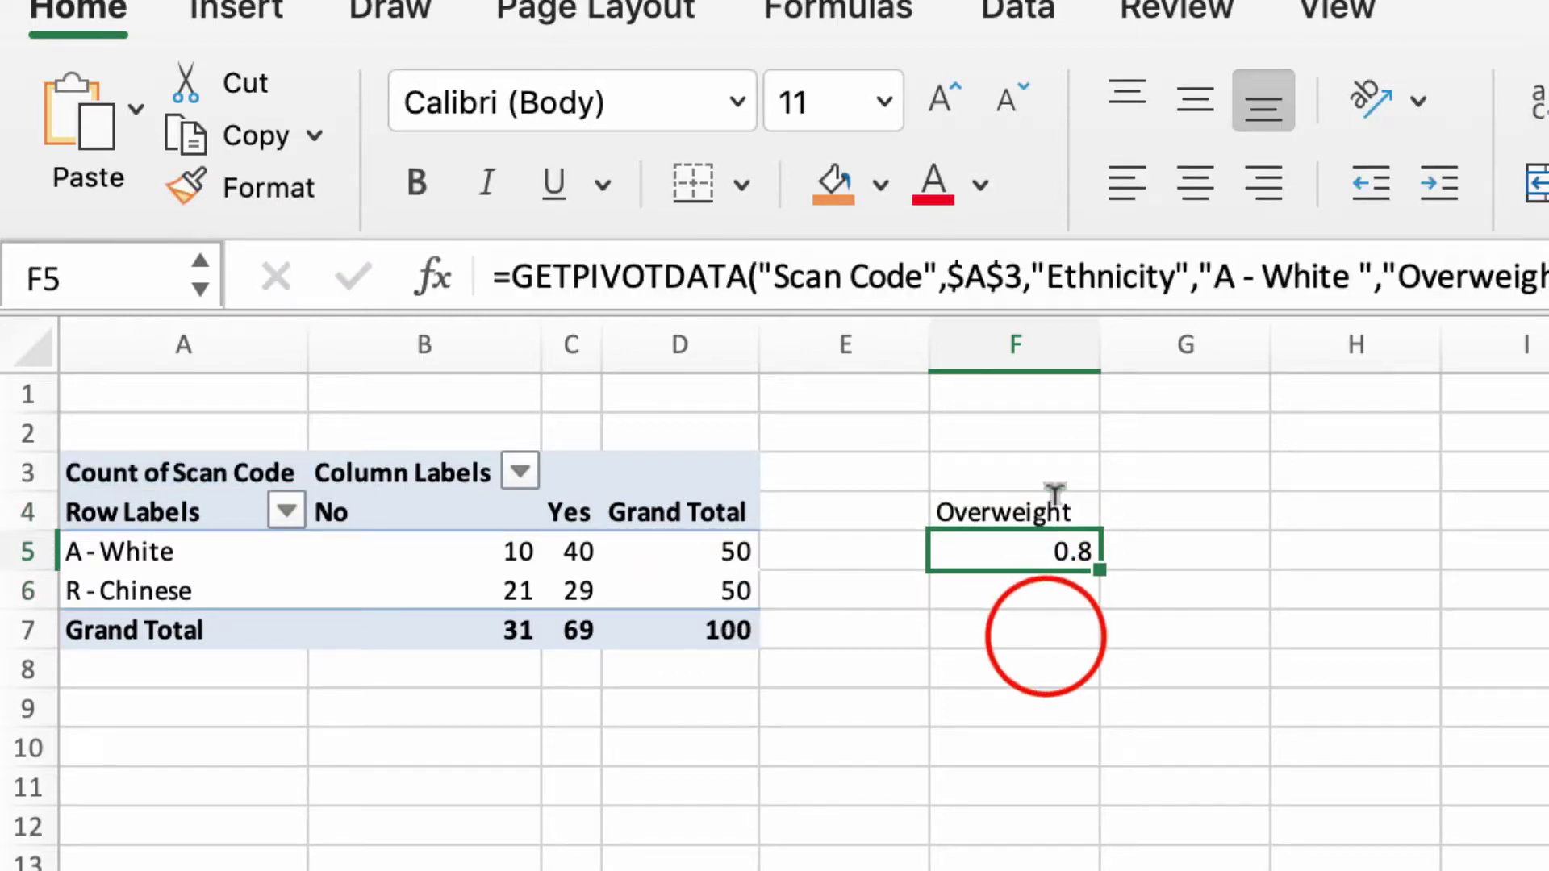
{"action": "left_click", "coordinate": [1049, 638]}
{"action": "left_click", "coordinate": [984, 511]}
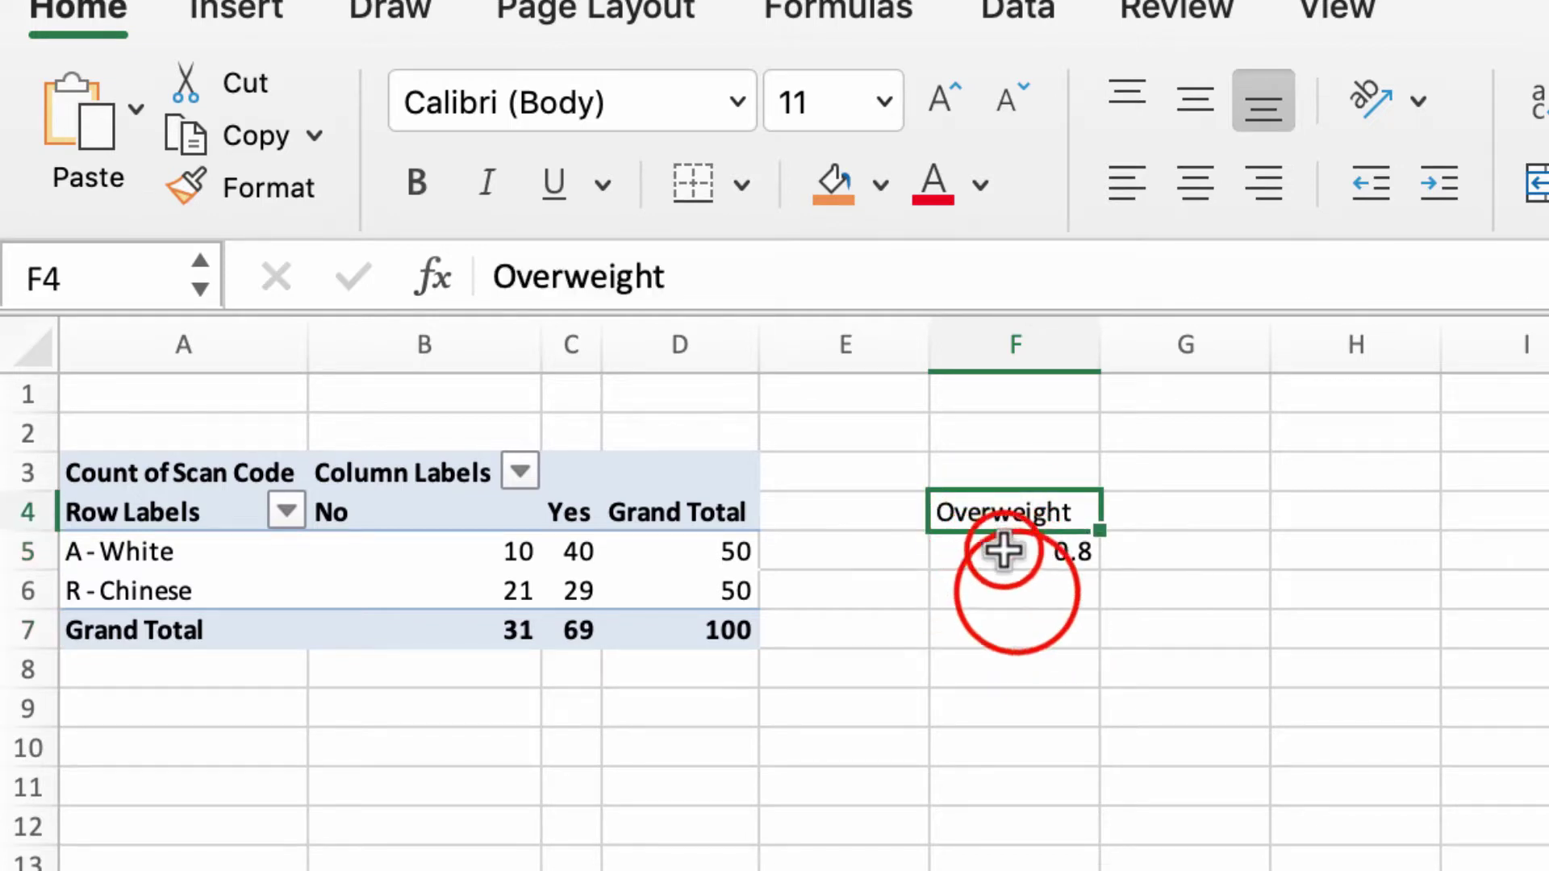
{"action": "left_click", "coordinate": [1000, 547]}
{"action": "left_click", "coordinate": [1016, 593]}
Step: Redo F6 as a GETPIVOTDATA formula dividing Chinese Yes 29 by the Chinese total 50, giving 0.58
{"action": "type", "text": "="}
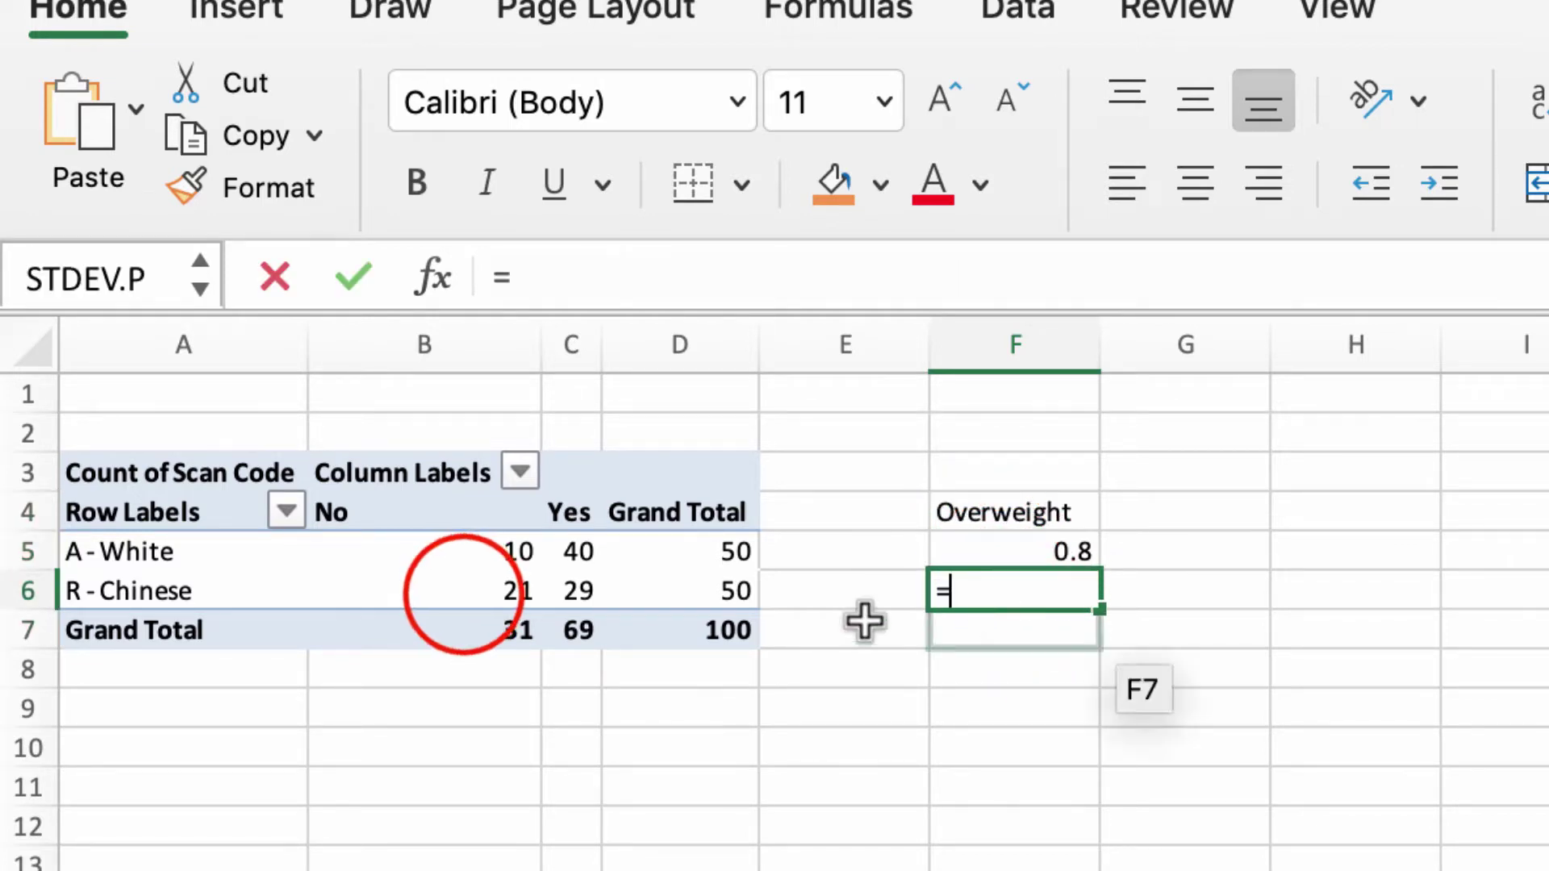
{"action": "left_click", "coordinate": [456, 593]}
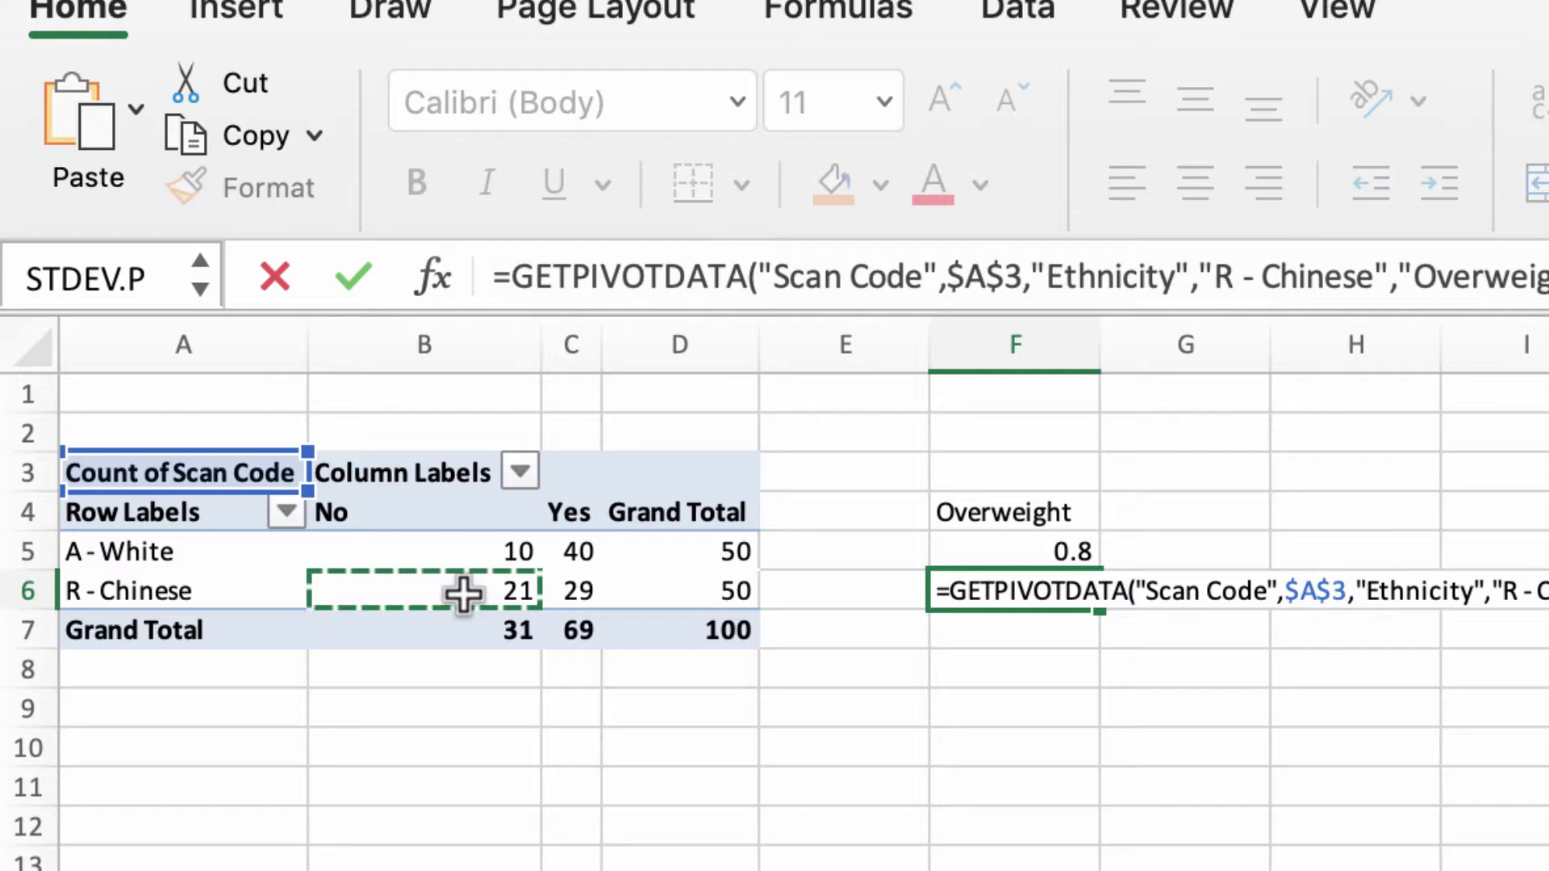
{"action": "left_click", "coordinate": [550, 593]}
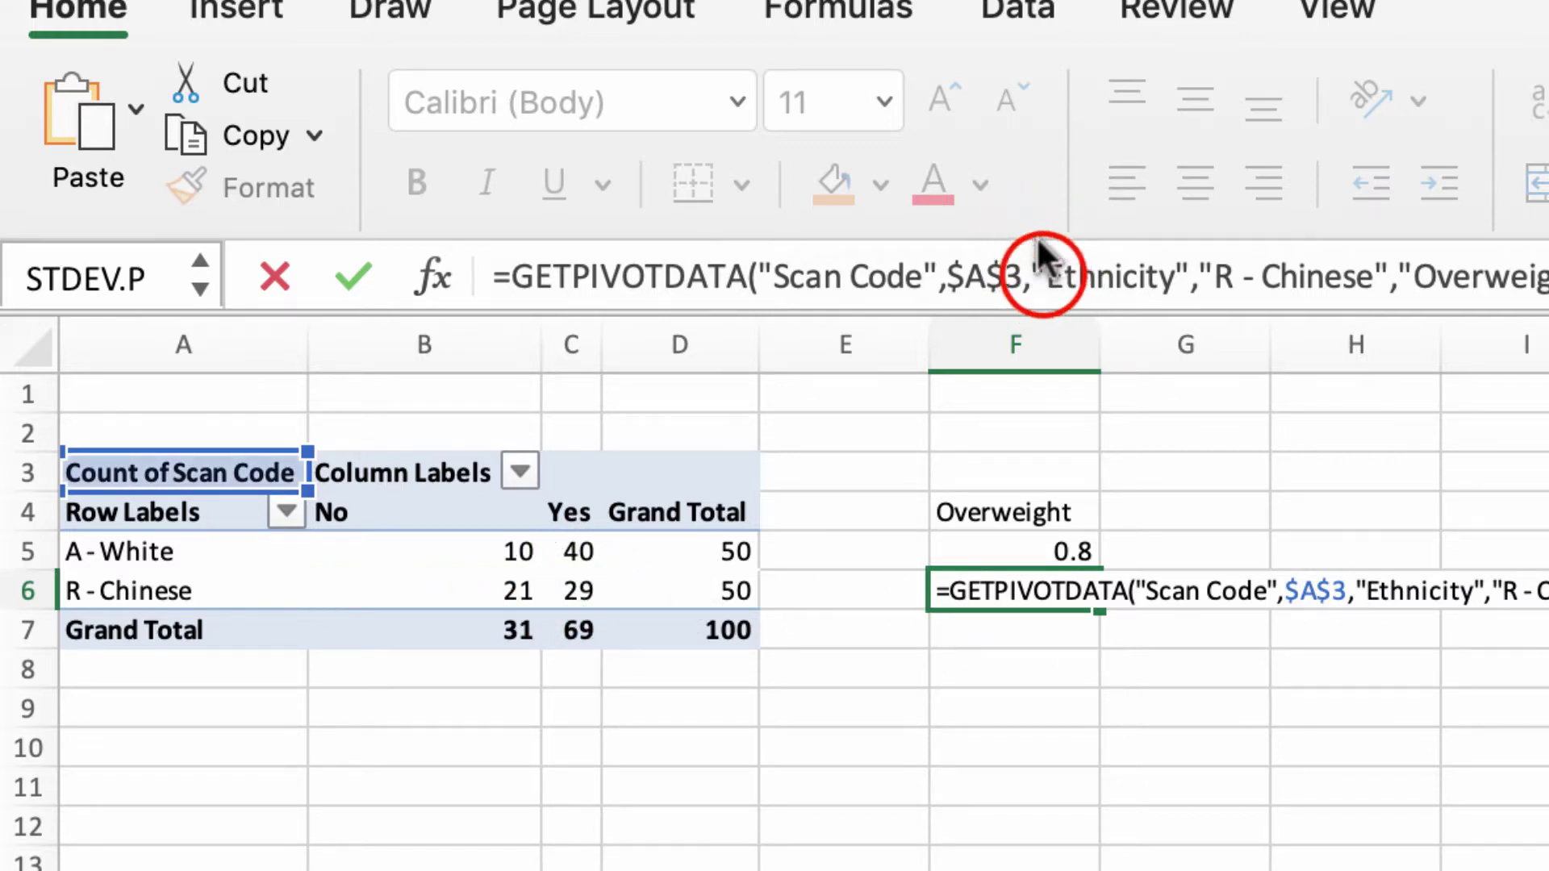
{"action": "left_click", "coordinate": [1045, 273]}
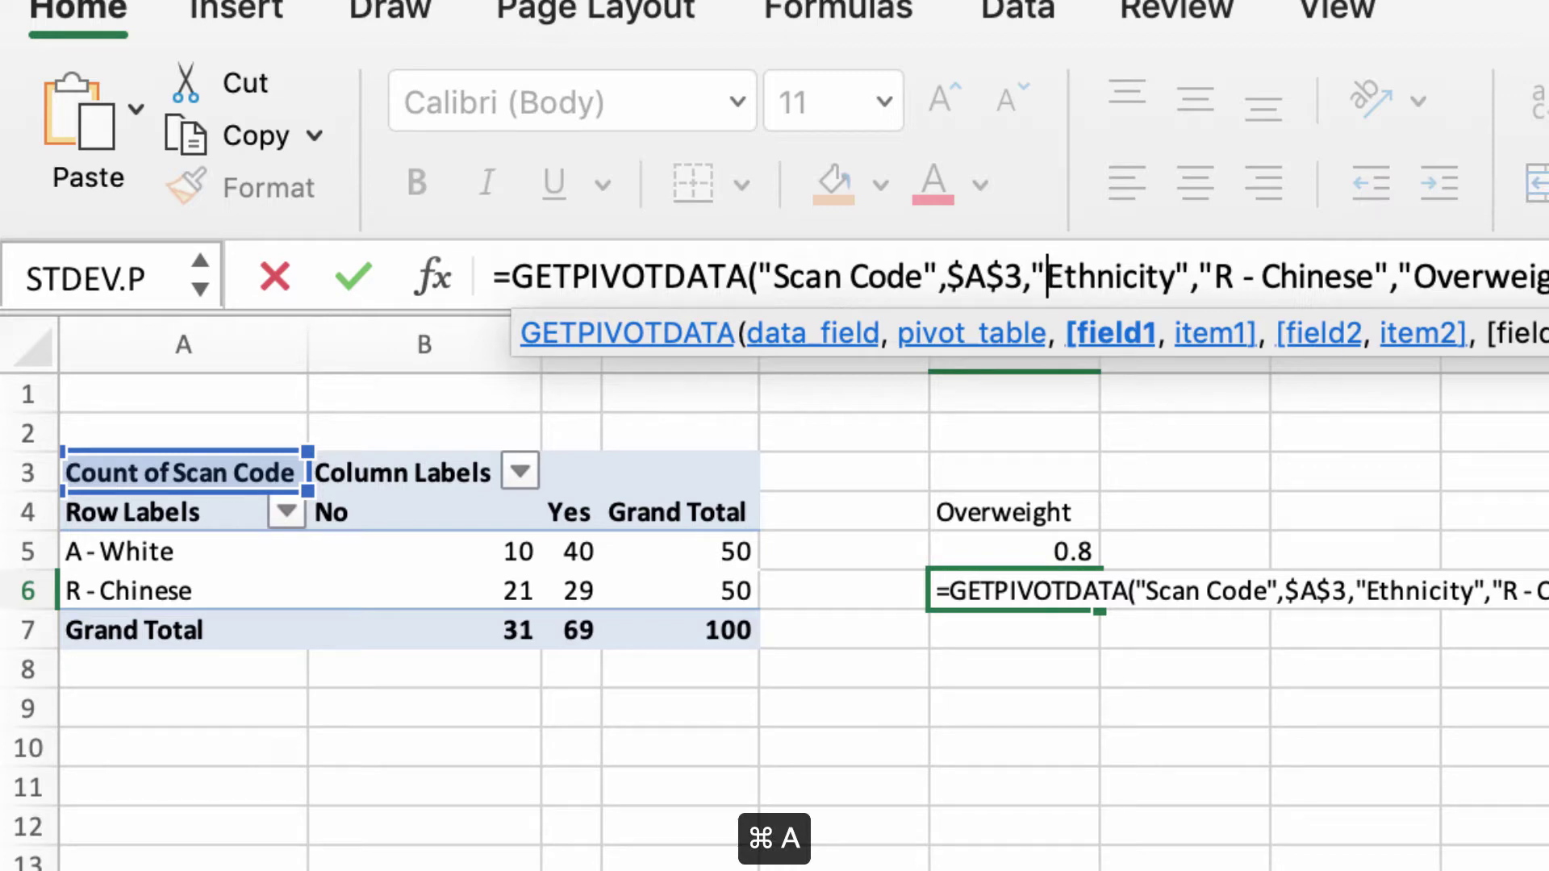
{"action": "key", "text": "super+a"}
{"action": "key", "text": "BackSpace"}
{"action": "type", "text": "="}
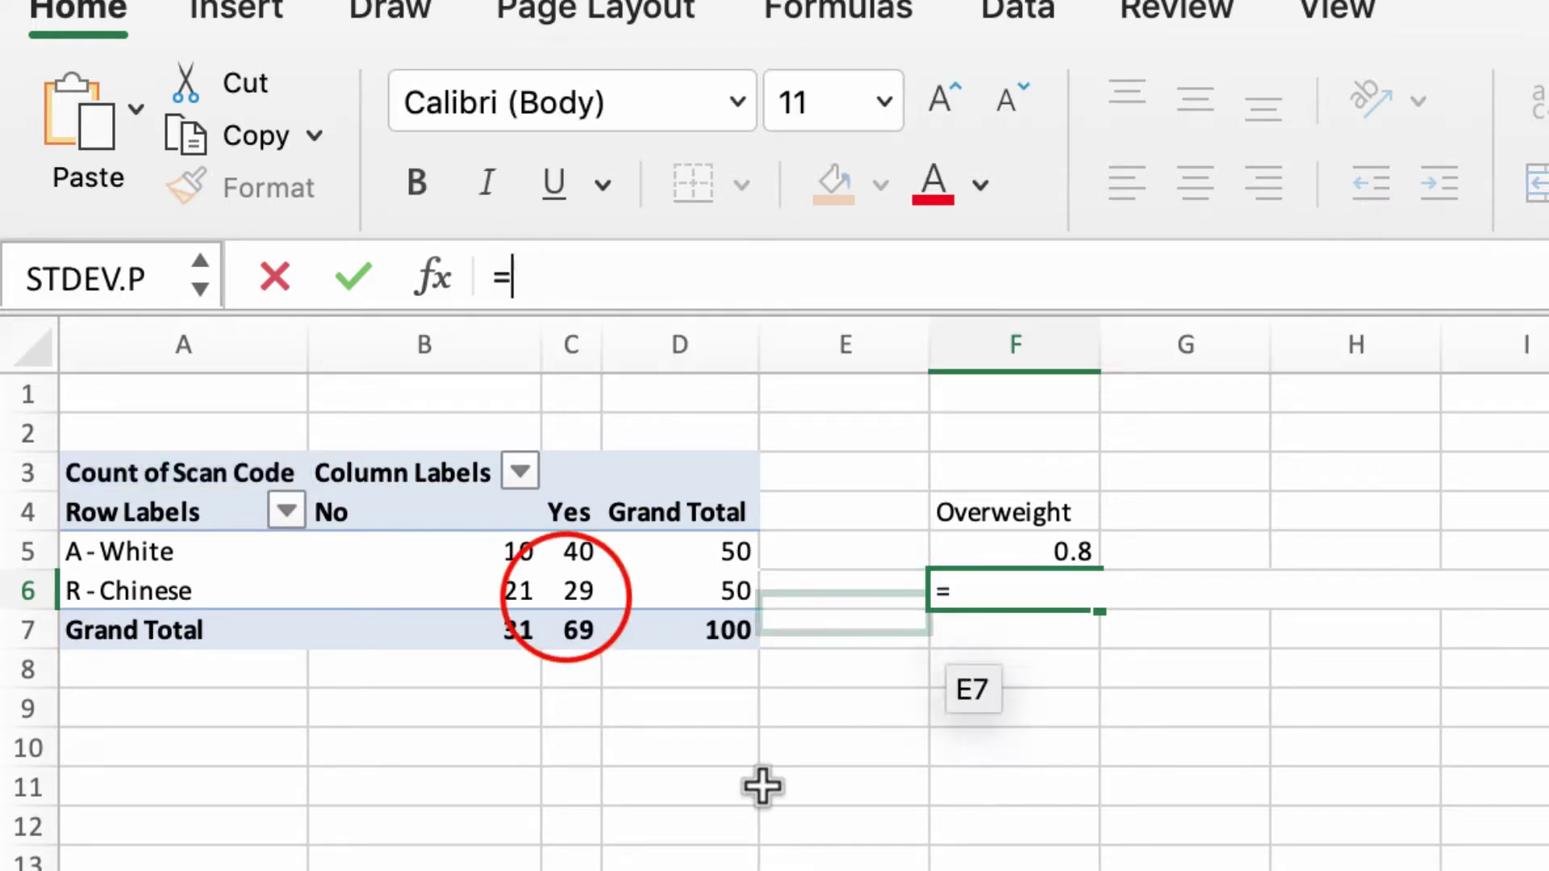
{"action": "left_click", "coordinate": [567, 593]}
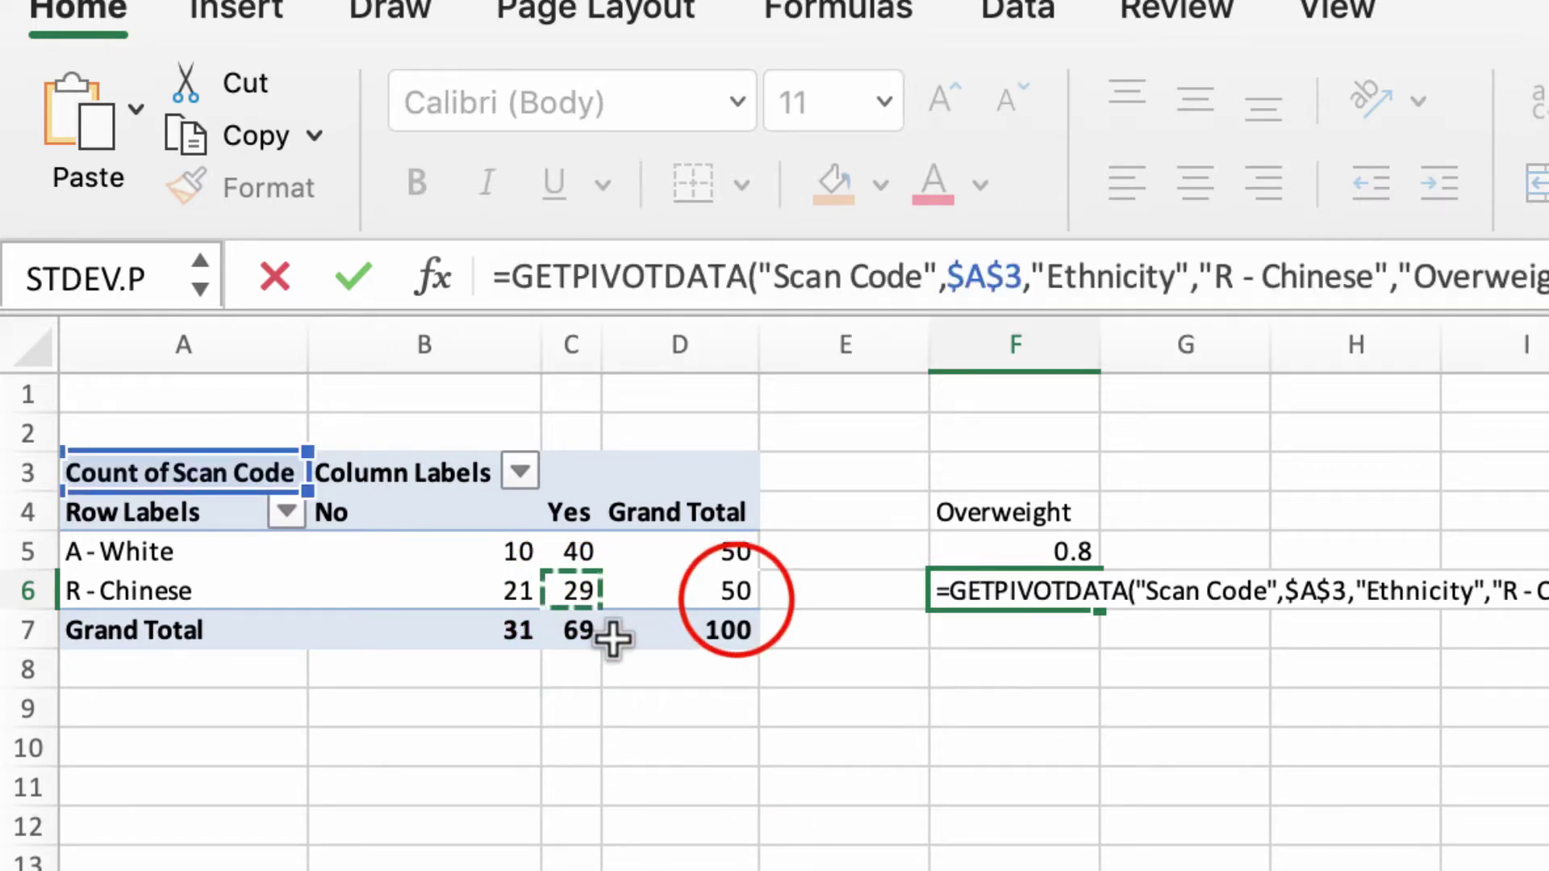
{"action": "left_click", "coordinate": [747, 607]}
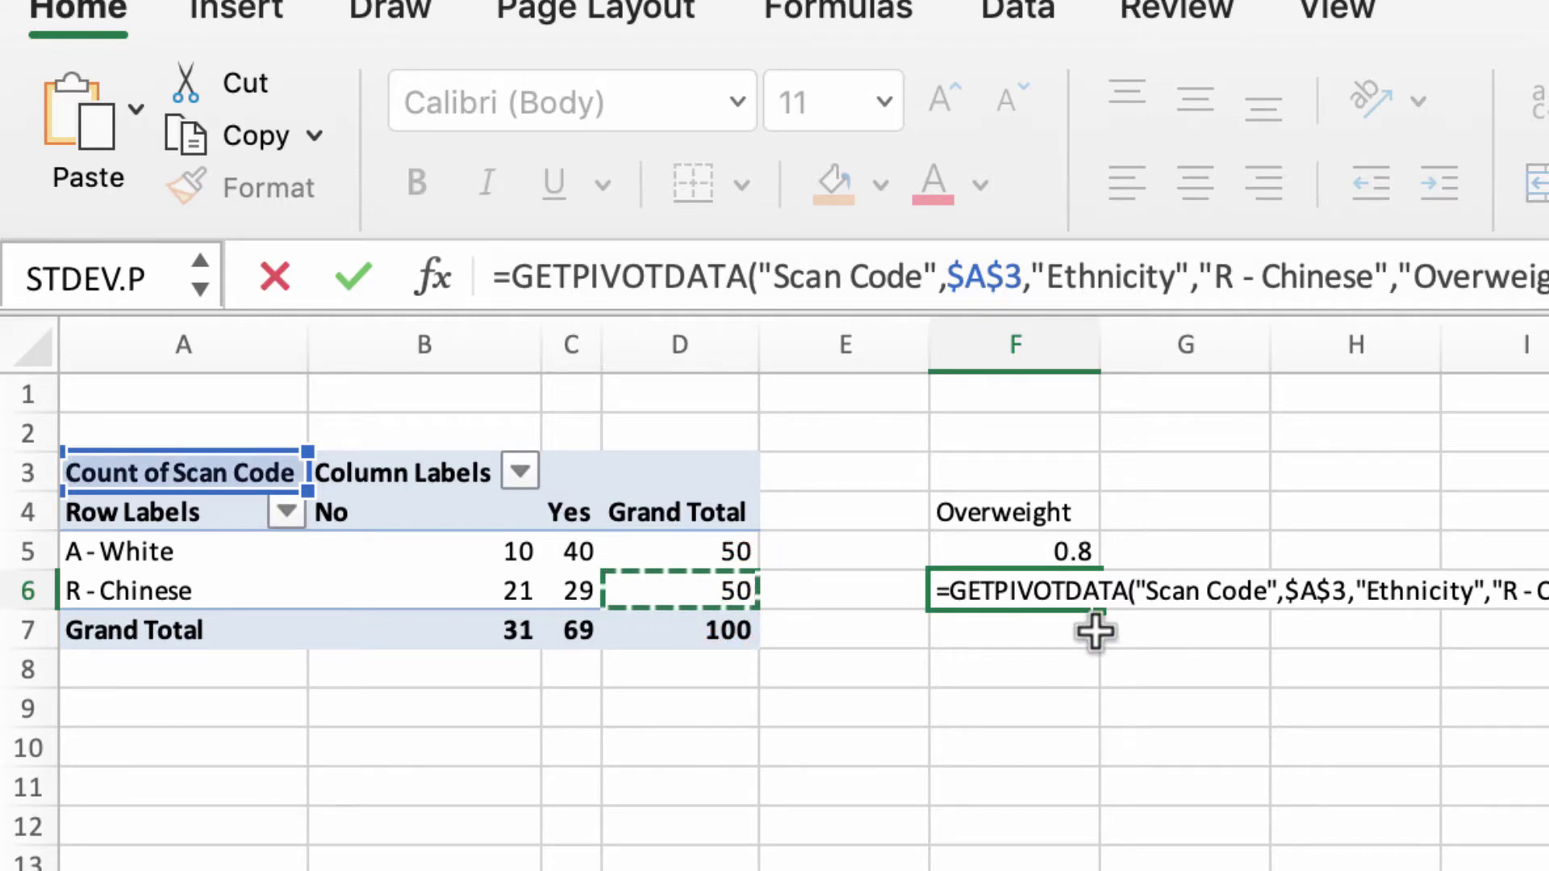
{"action": "key", "text": "Return"}
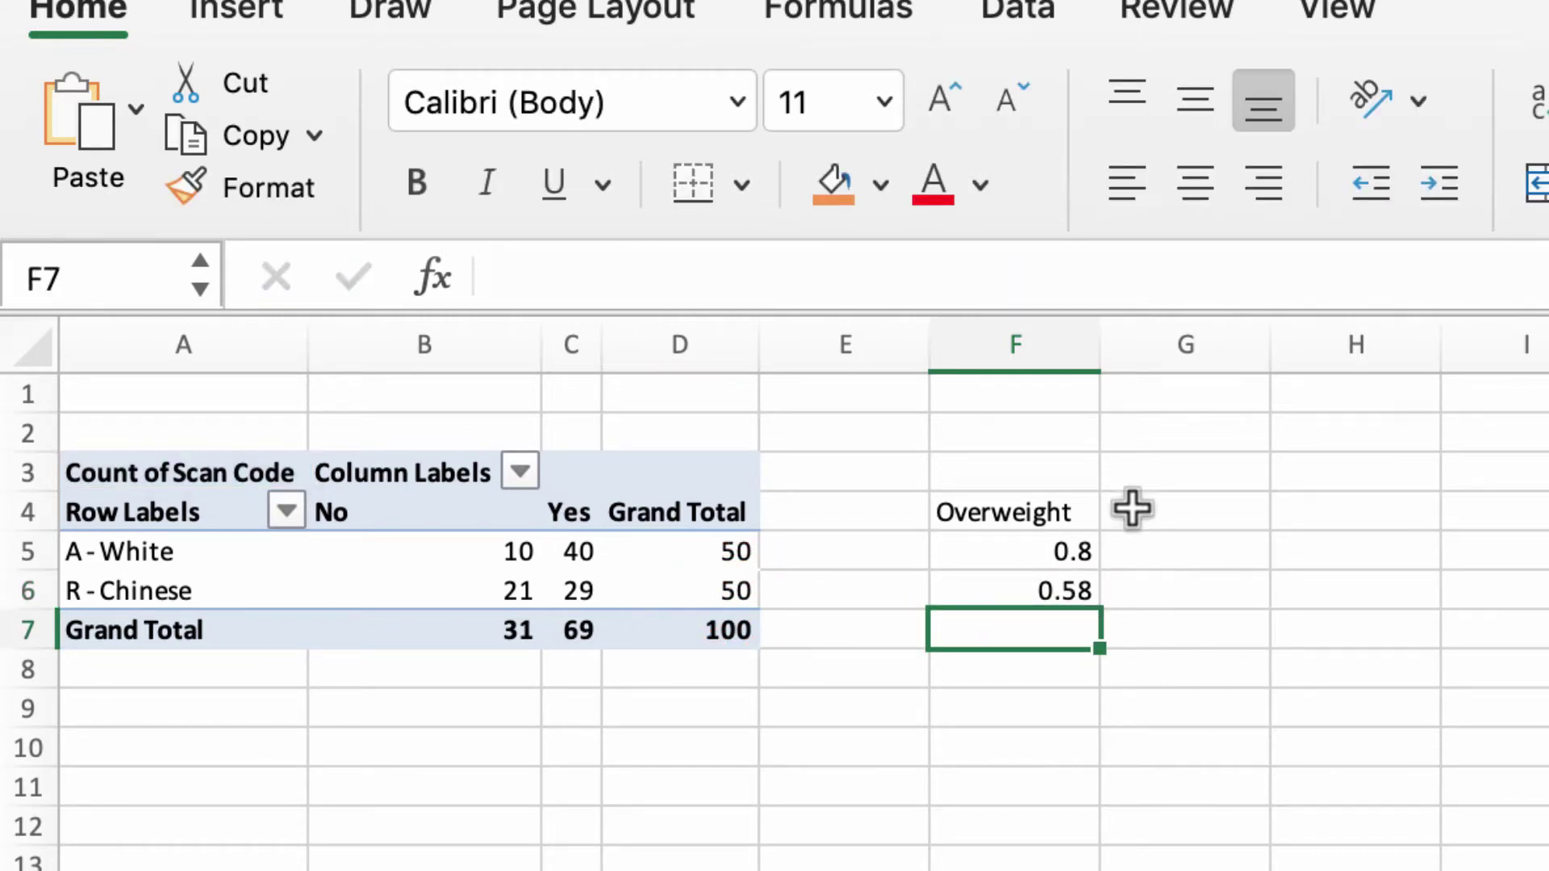
Step: Format F5:F6 as Percentage, showing 80.00% and 58.00%
{"action": "left_click", "coordinate": [996, 553]}
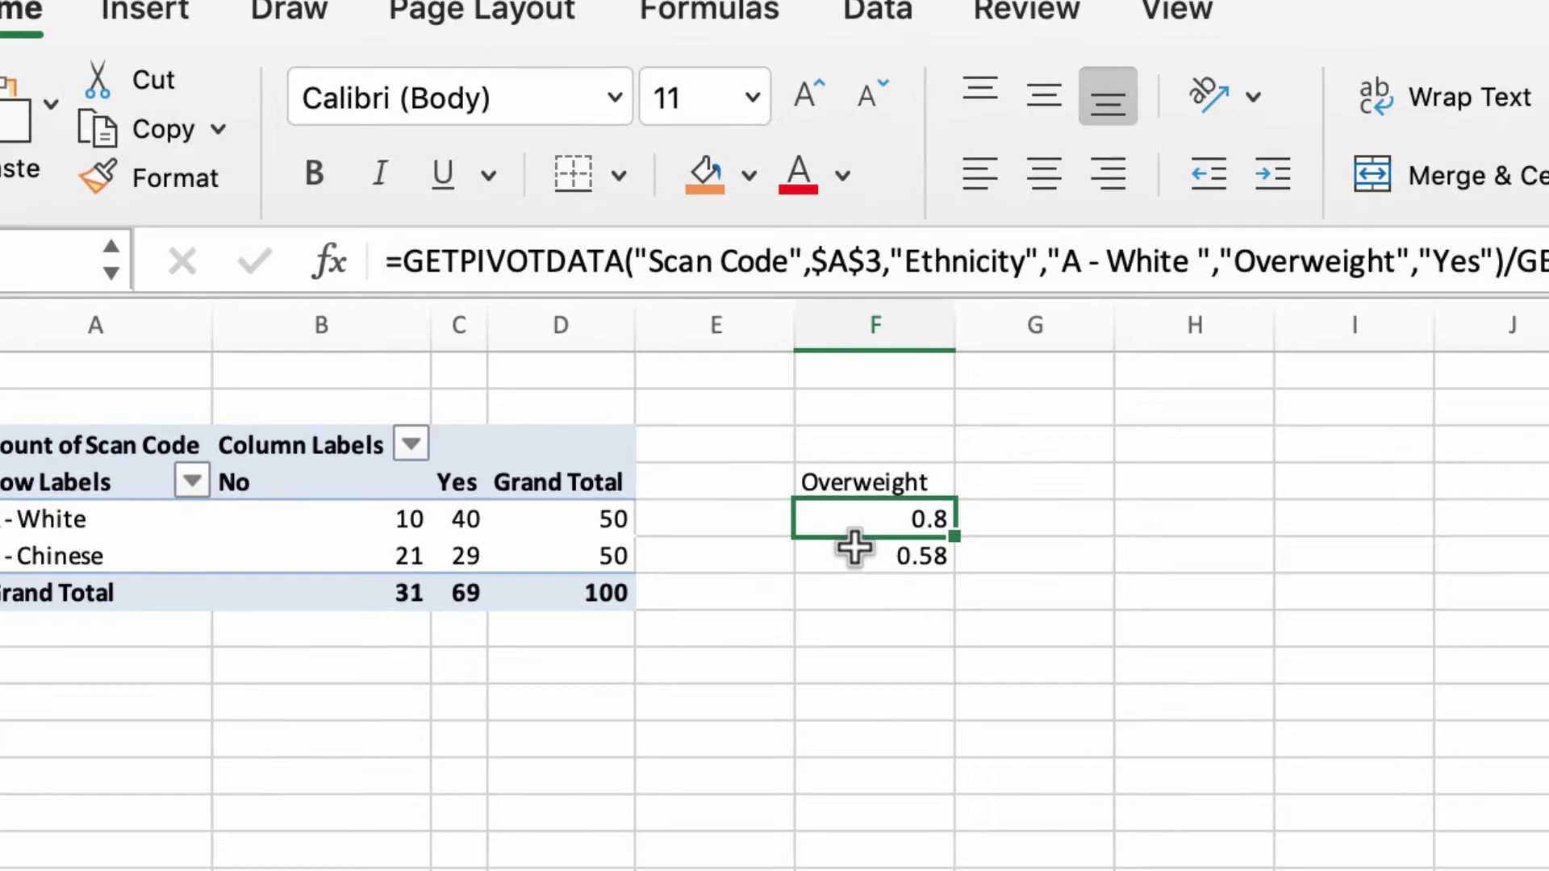
{"action": "left_click", "coordinate": [854, 548], "text": "shift"}
{"action": "left_click", "coordinate": [1057, 76]}
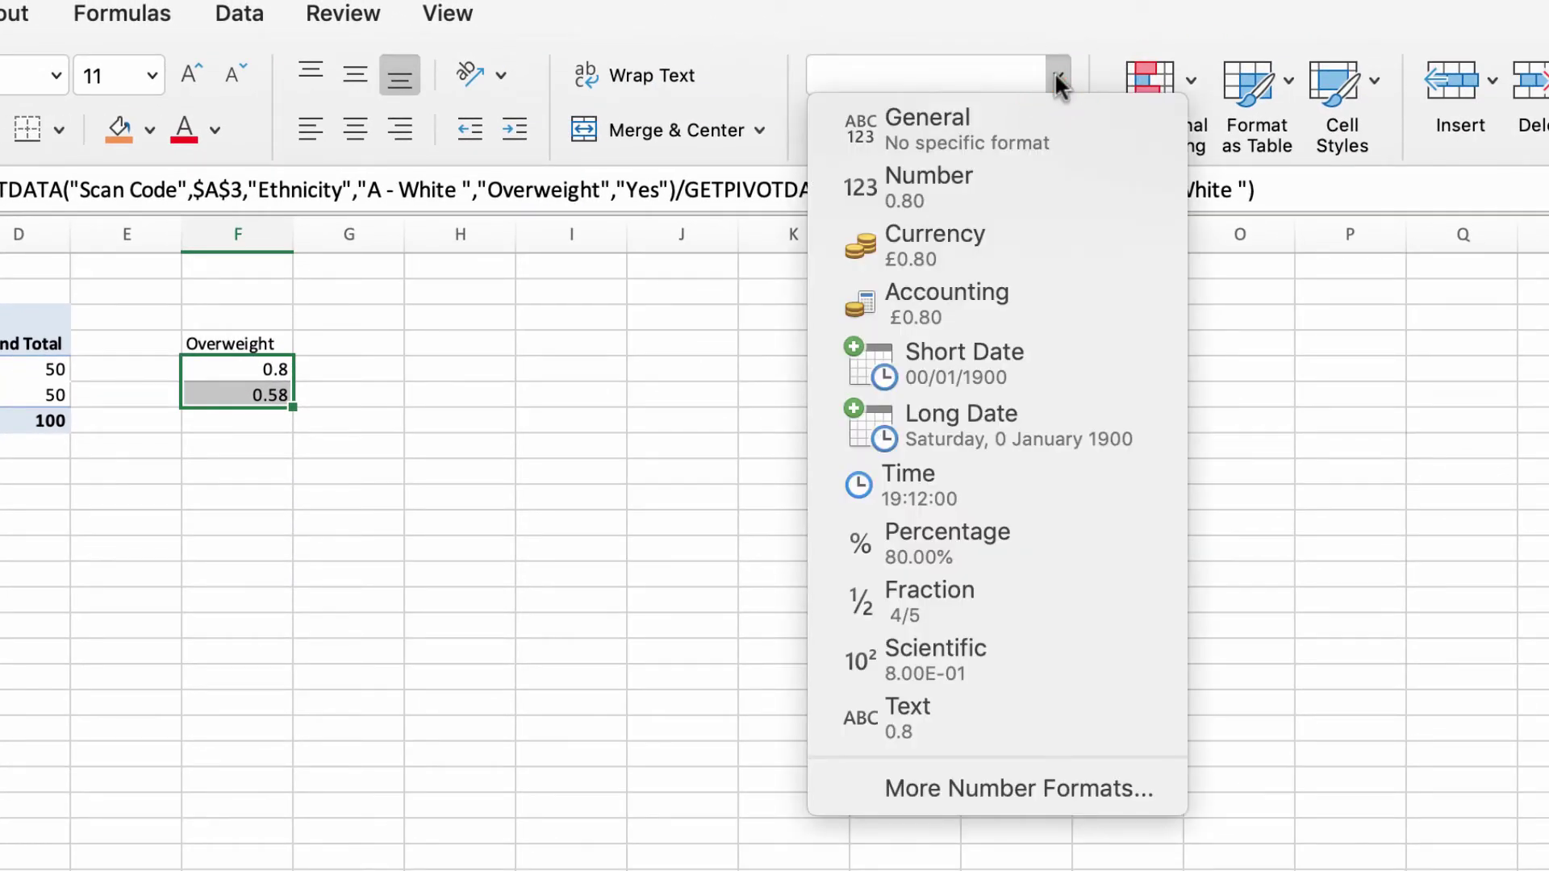
{"action": "left_click", "coordinate": [1050, 69]}
{"action": "left_click", "coordinate": [1052, 70]}
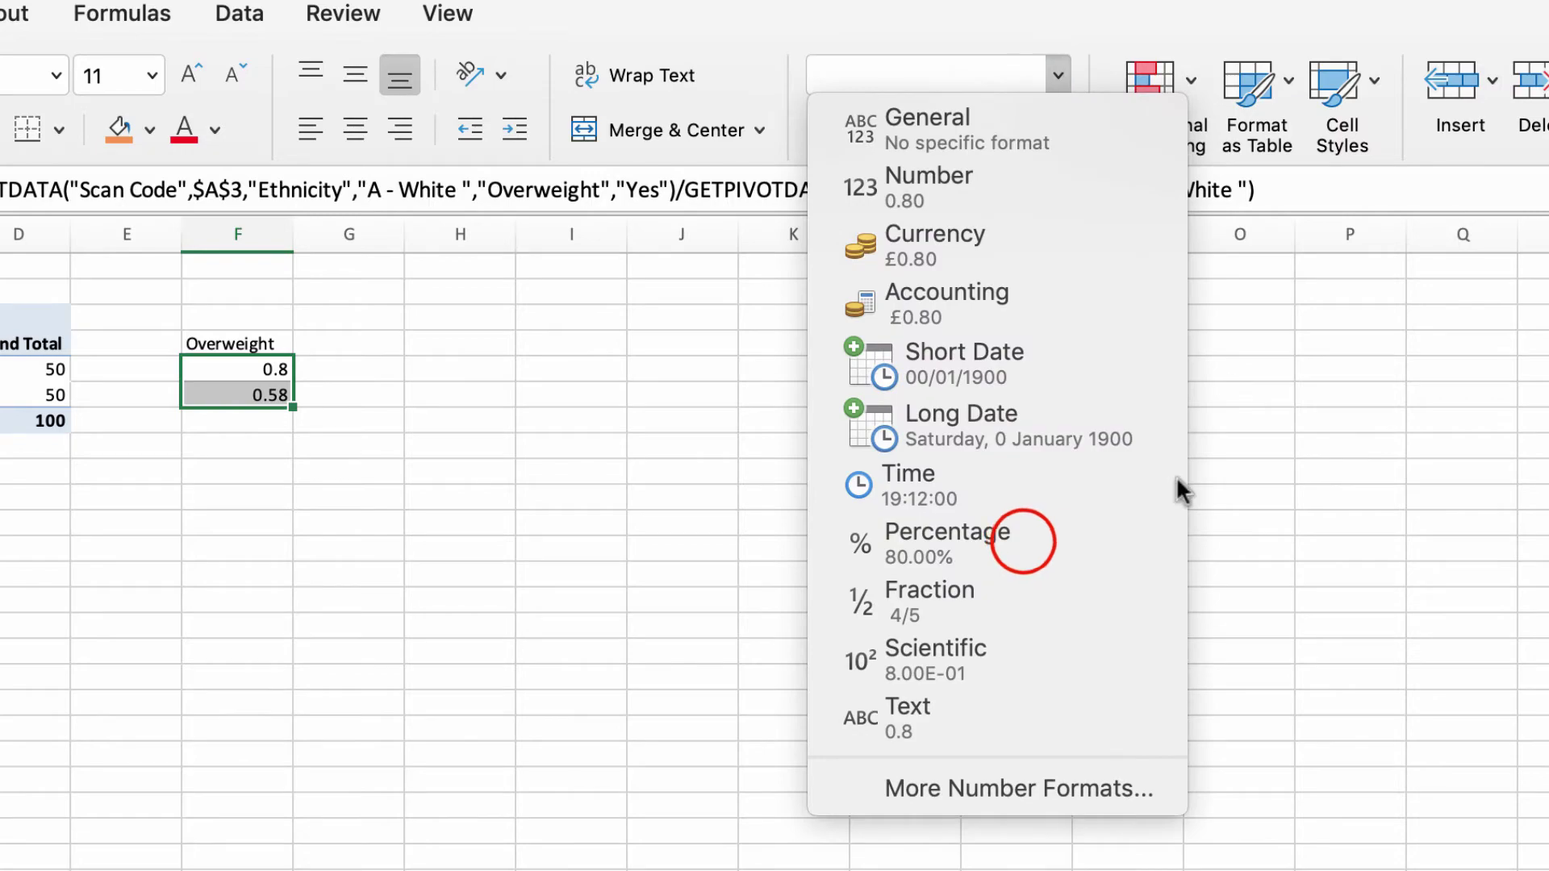
{"action": "left_click", "coordinate": [1021, 537]}
Step: Highlight the White and Chinese pivot rows through F5 and F6 to compare the results
{"action": "left_click", "coordinate": [364, 395]}
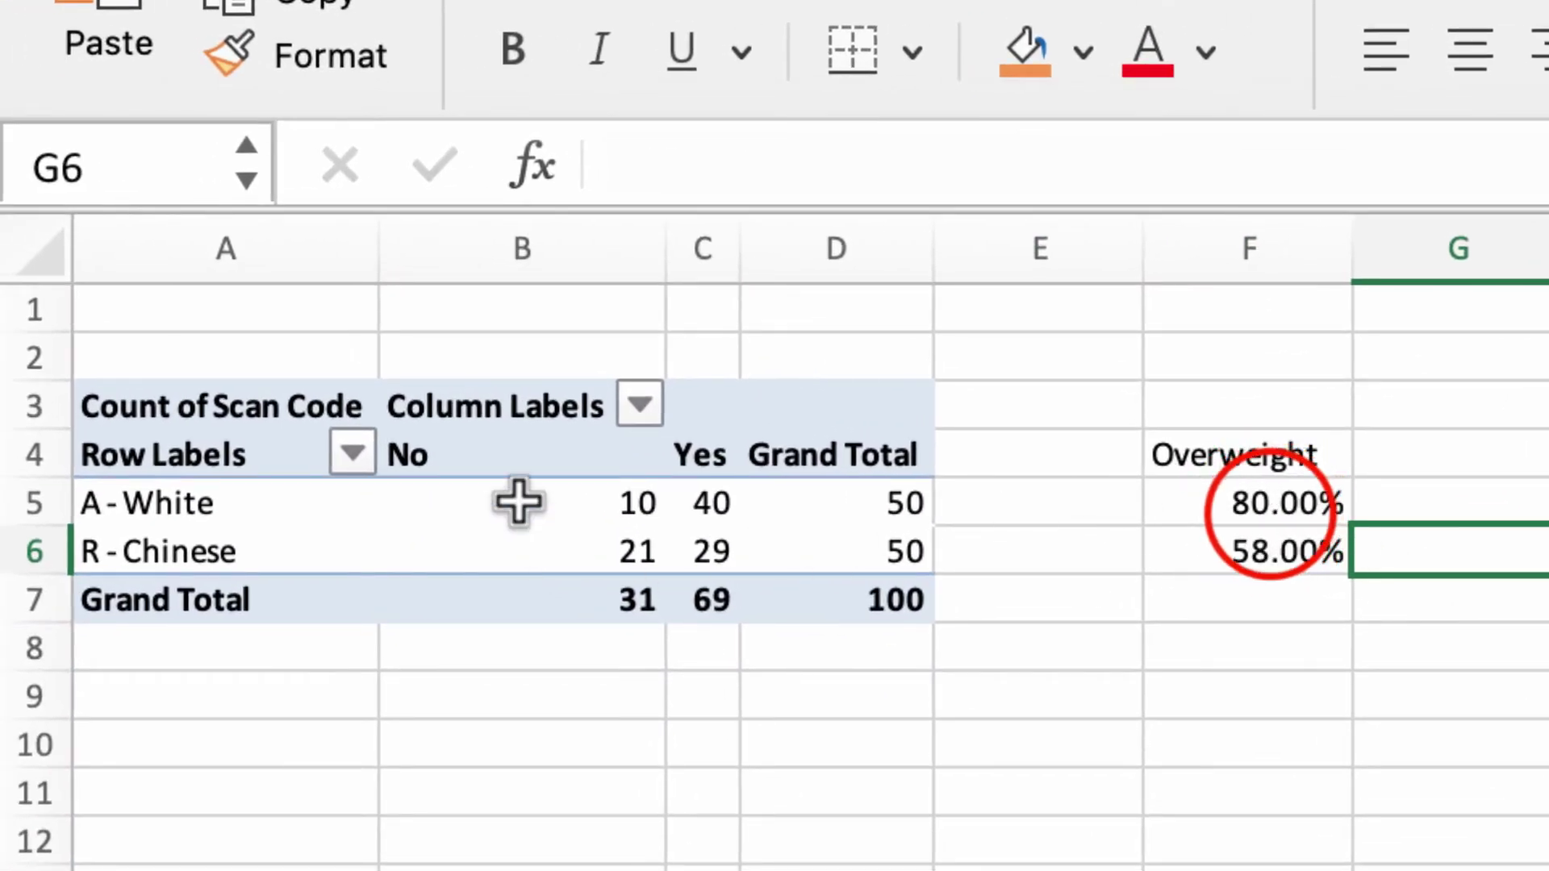
{"action": "left_click_drag", "start_coordinate": [1275, 500], "coordinate": [304, 500]}
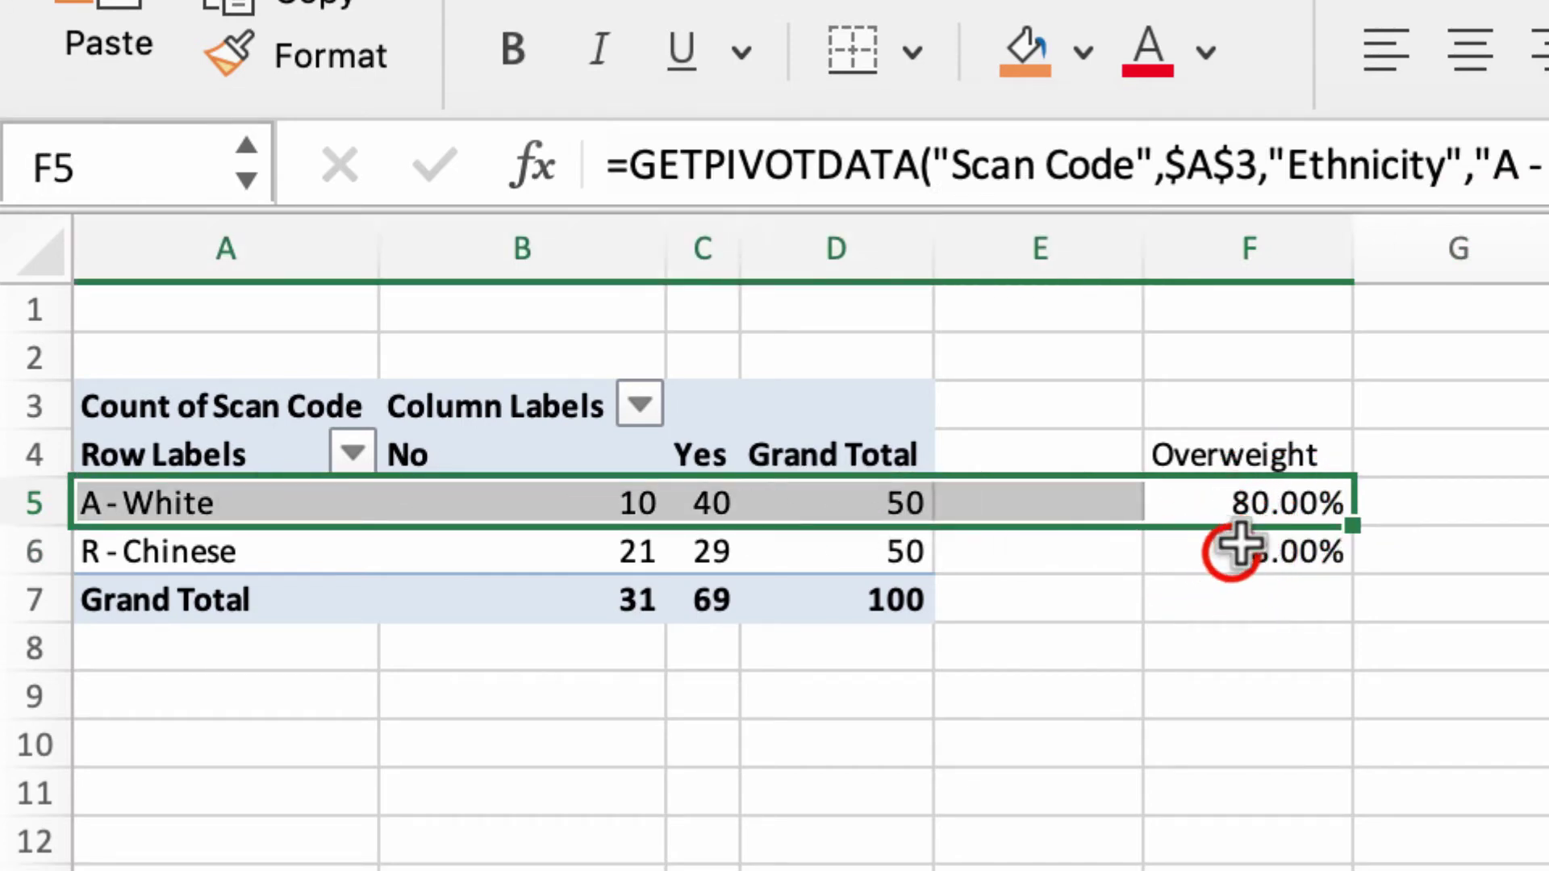
{"action": "left_click_drag", "start_coordinate": [1240, 545], "coordinate": [245, 546]}
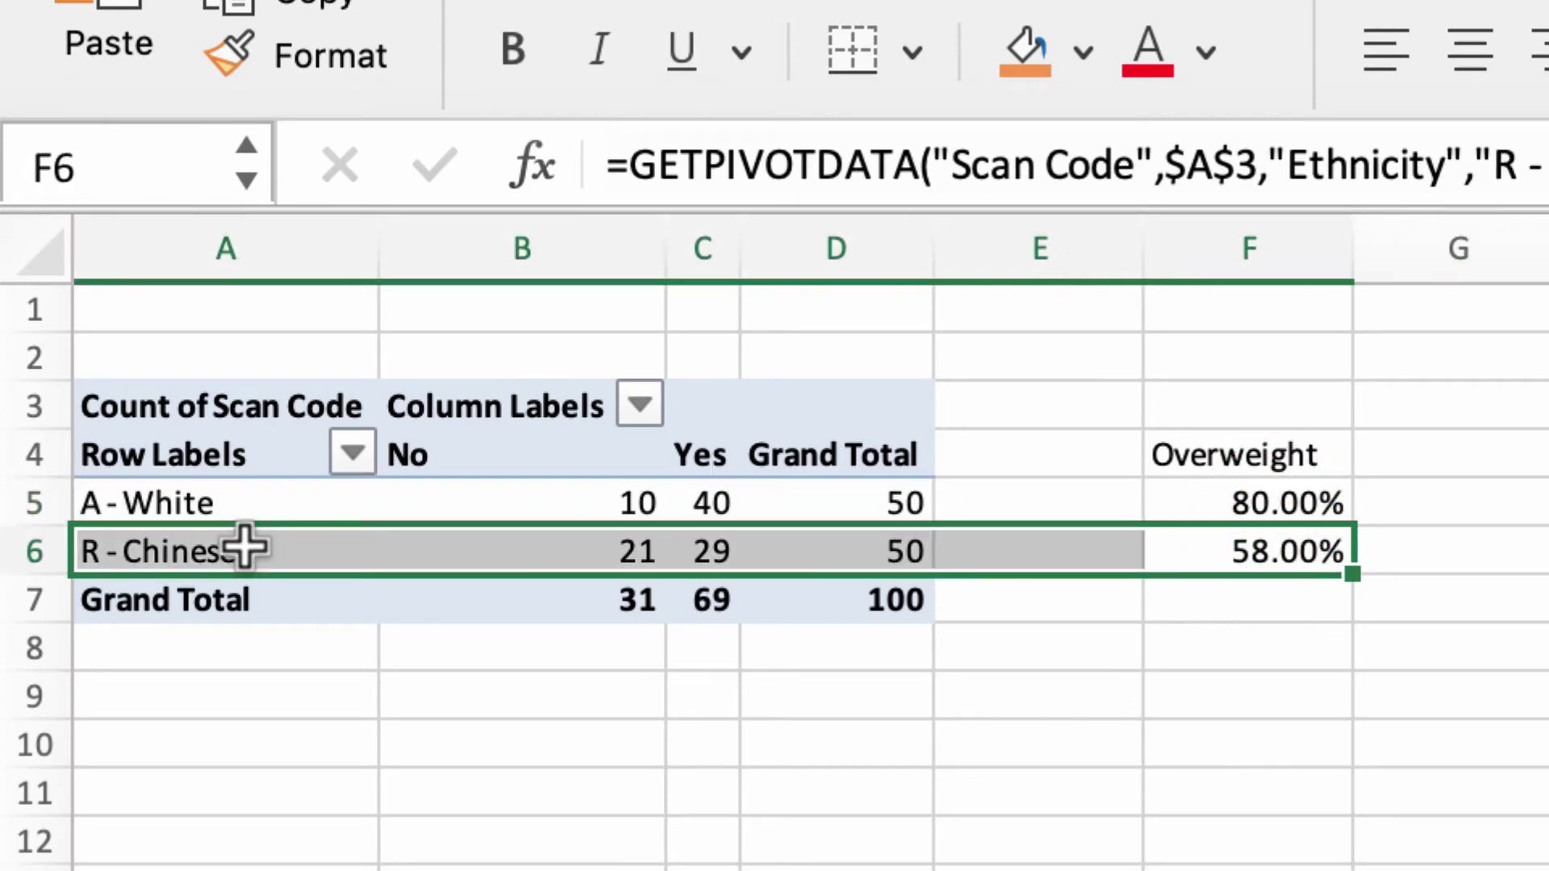
{"action": "left_click", "coordinate": [1257, 595]}
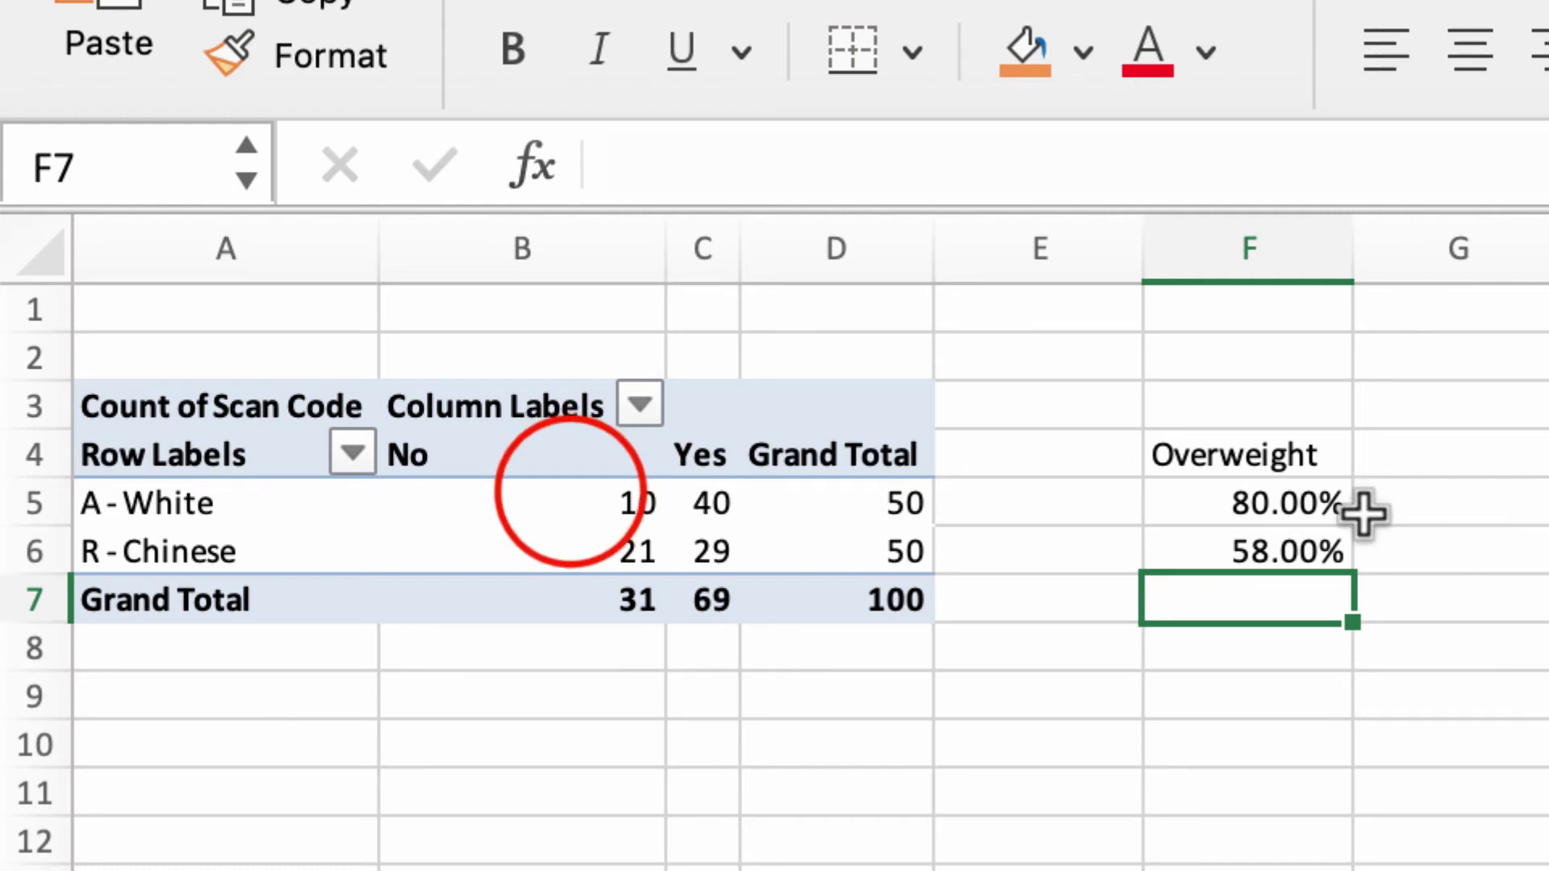
{"action": "left_click", "coordinate": [599, 491]}
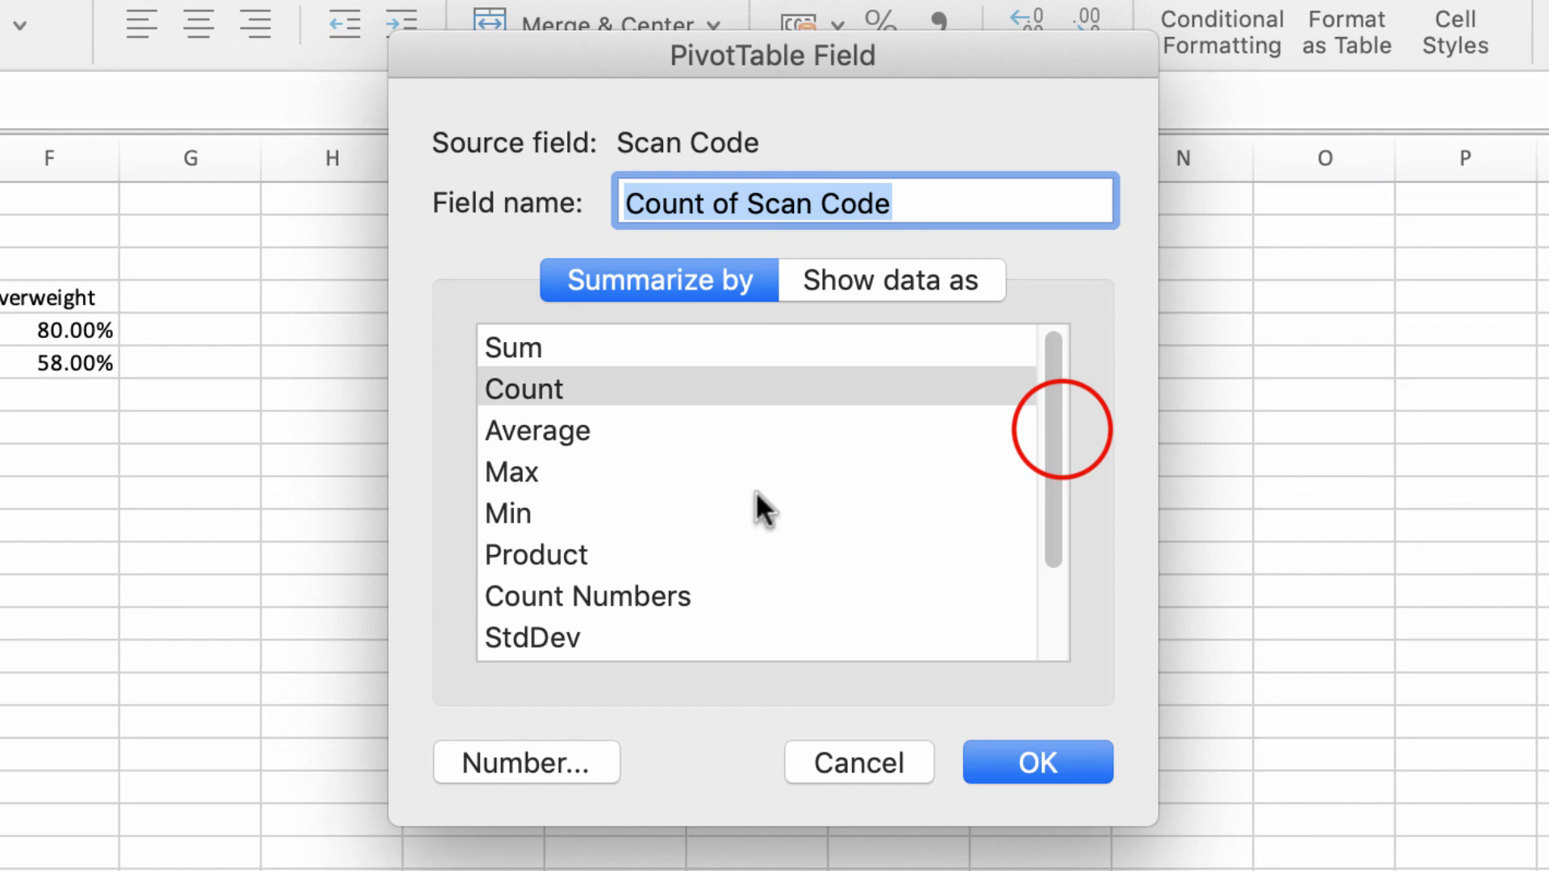
{"action": "mouse_move", "coordinate": [1064, 423]}
{"action": "left_mouse_down"}
{"action": "mouse_move", "coordinate": [1076, 546]}
{"action": "mouse_move", "coordinate": [1063, 395]}
{"action": "left_mouse_up"}
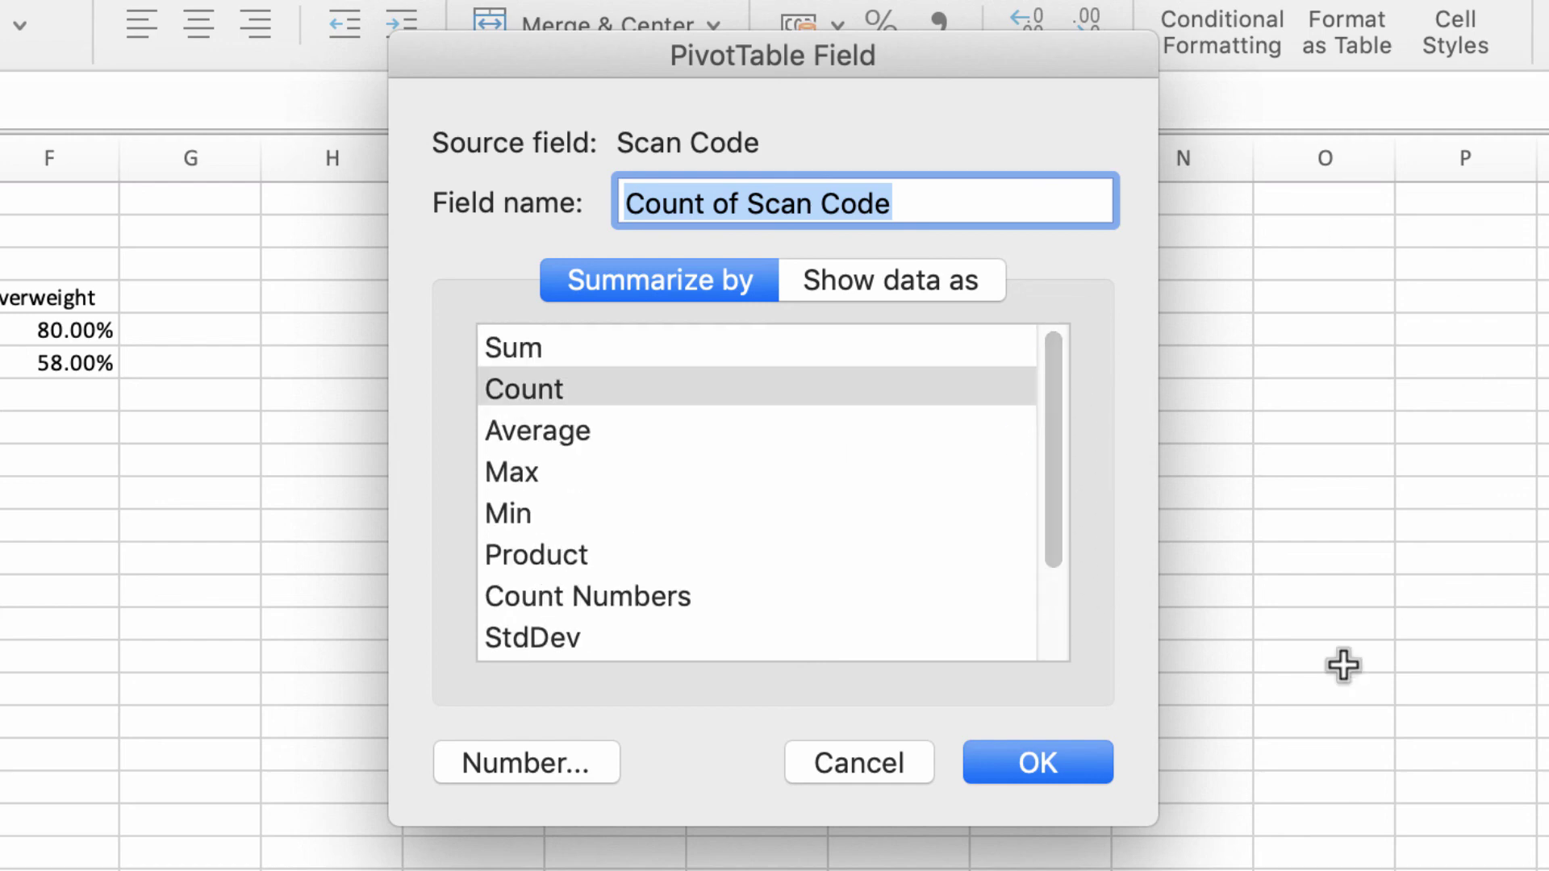
{"action": "left_click", "coordinate": [842, 741]}
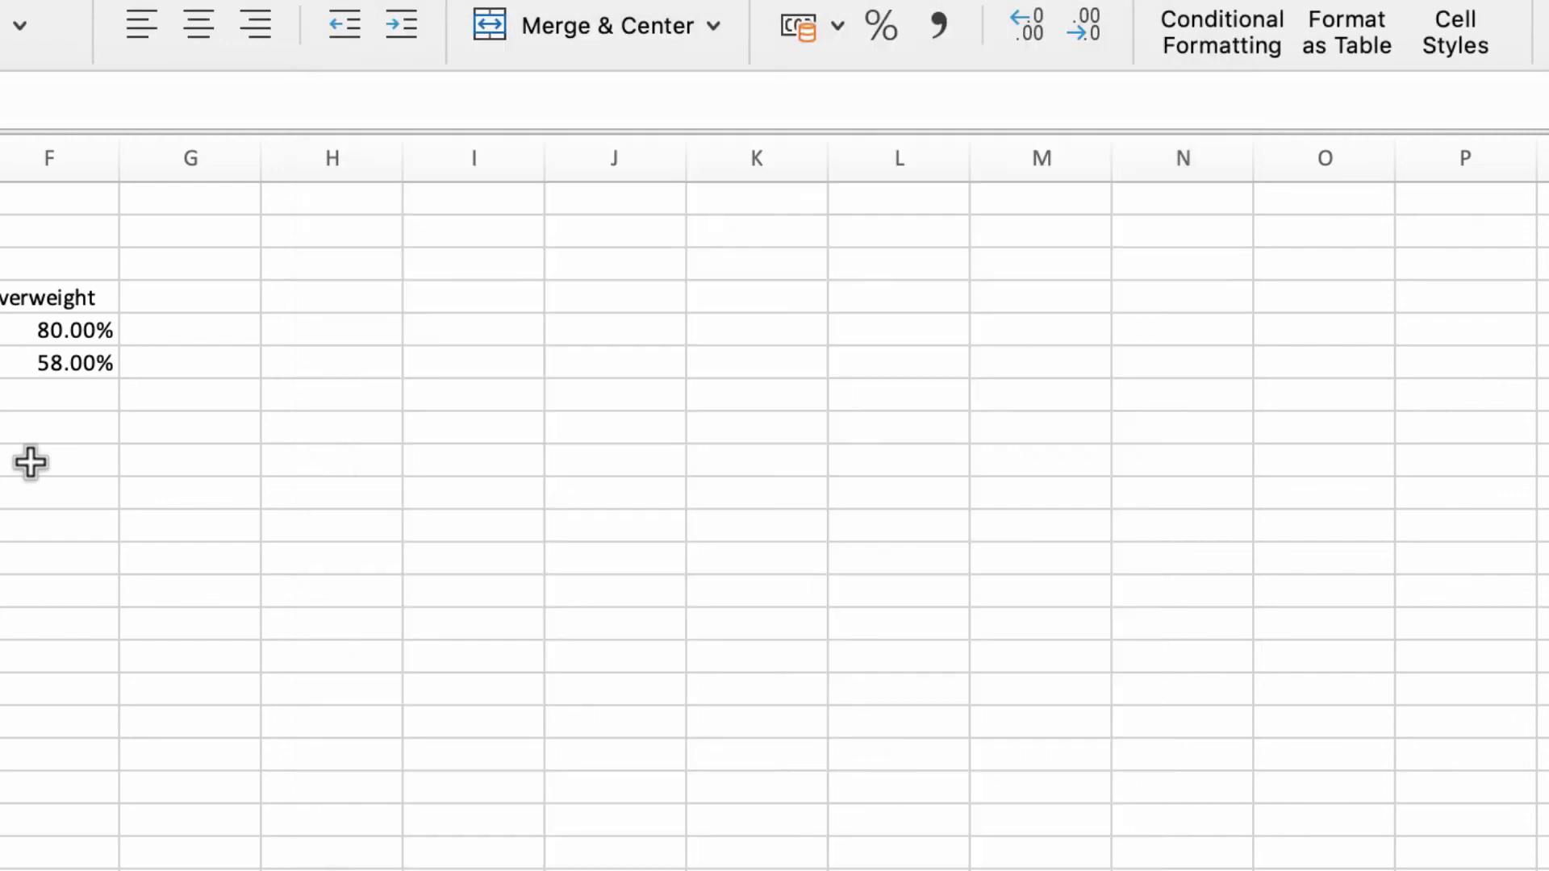